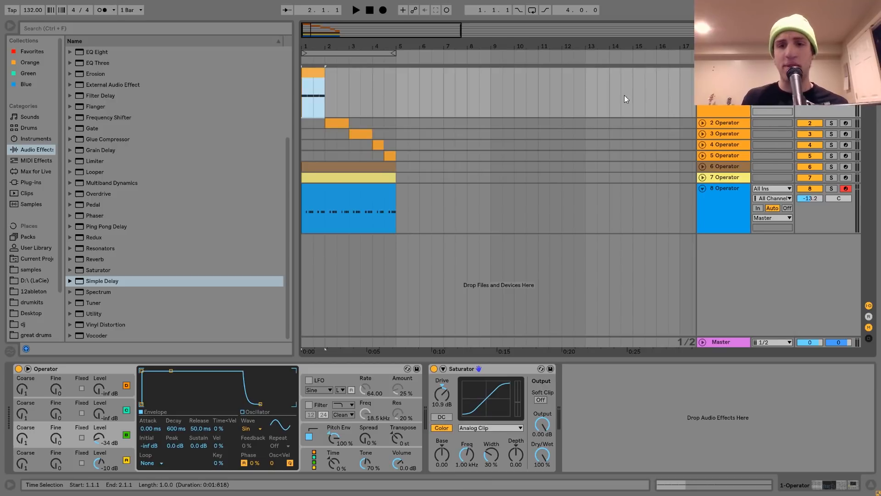
Step: Inspect the Operator devices on the drum tracks, ending on the first track's kick clip
{"action": "left_click", "coordinate": [420, 169]}
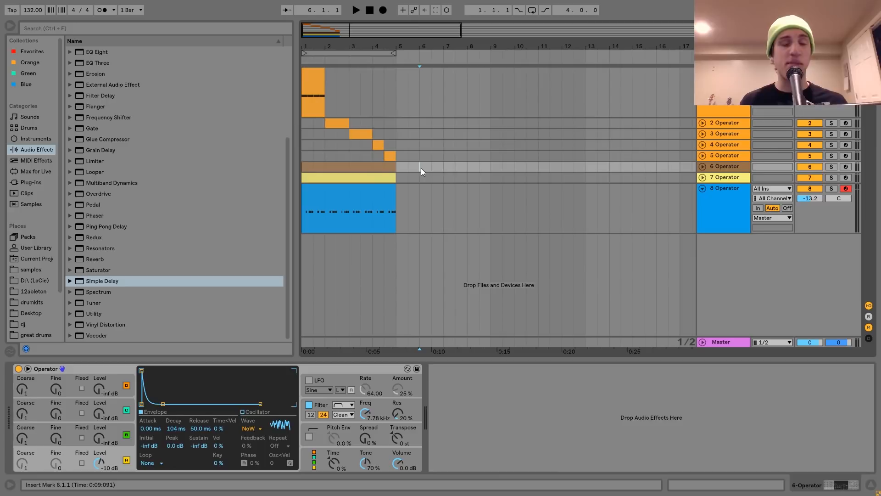
{"action": "left_click", "coordinate": [377, 187]}
{"action": "left_click", "coordinate": [308, 77]}
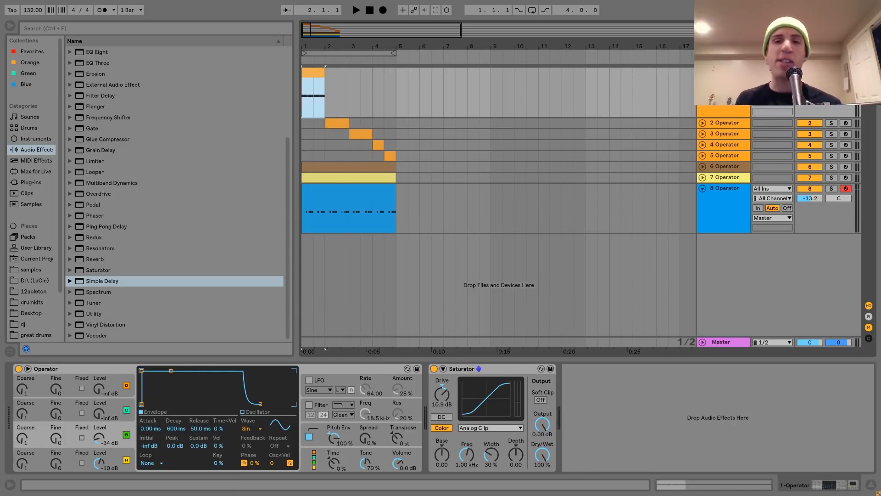
{"action": "left_click", "coordinate": [702, 72]}
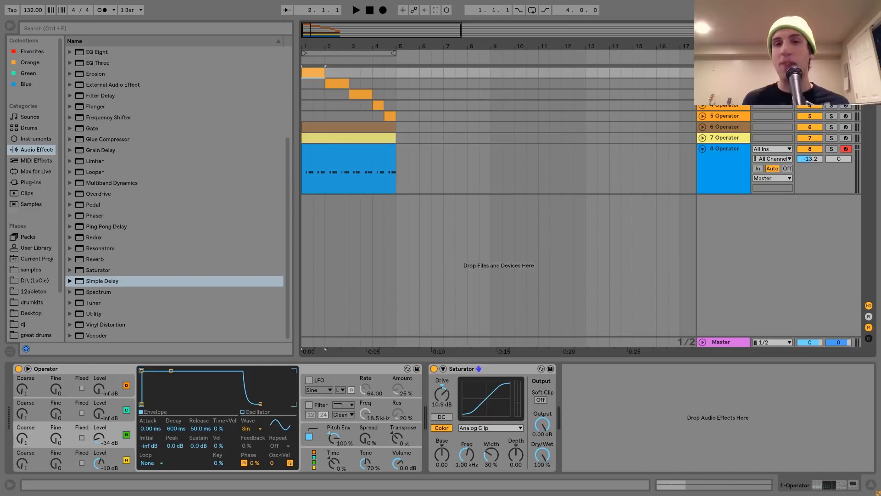
{"action": "key", "text": "u"}
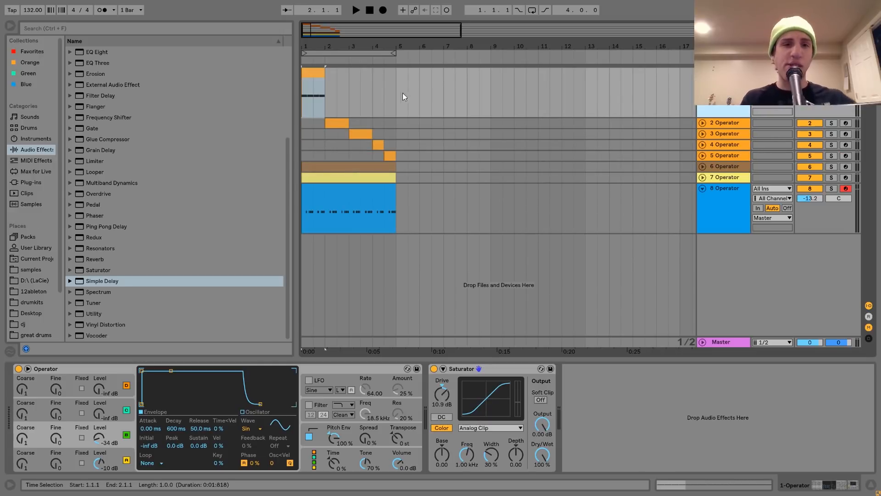
{"action": "left_click", "coordinate": [337, 87]}
{"action": "left_click", "coordinate": [311, 73]}
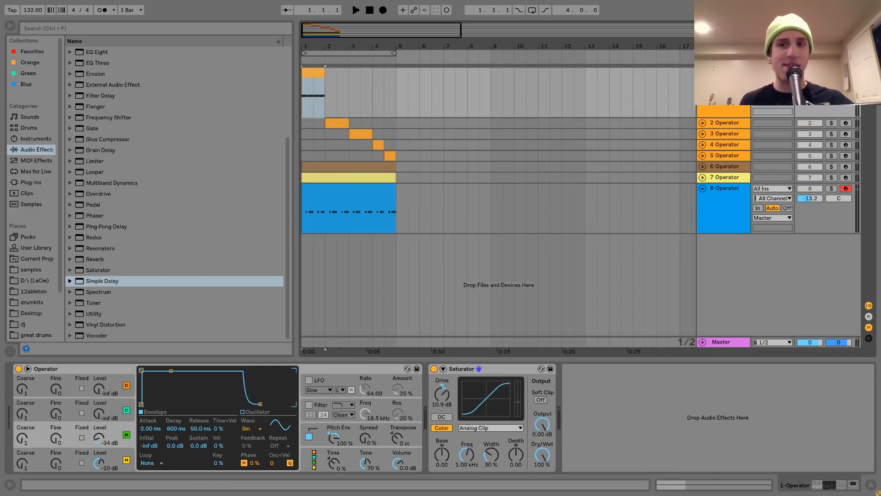
Step: Loop the first bar of the kick clip and audition it
{"action": "key", "text": "space"}
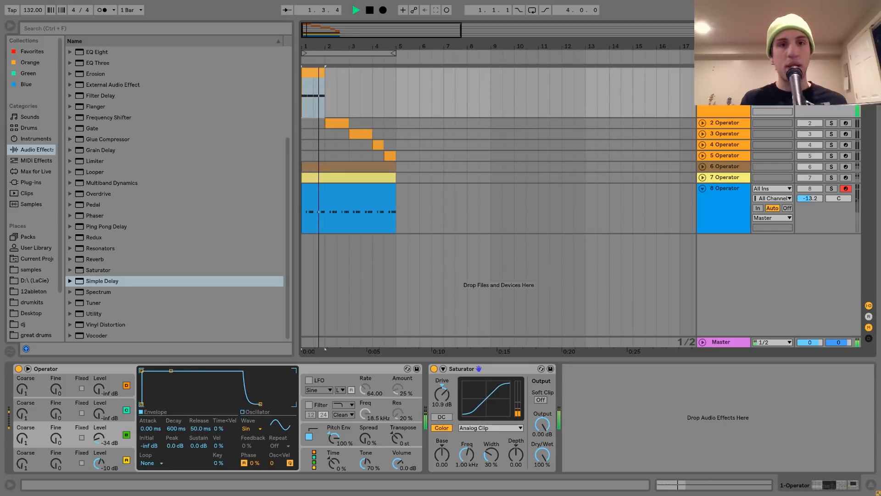
{"action": "key", "text": "space"}
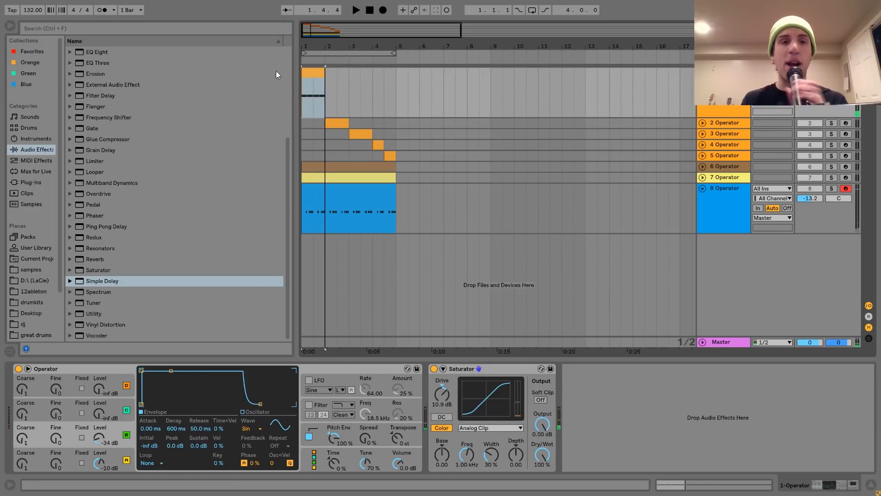
{"action": "left_click", "coordinate": [316, 76]}
{"action": "key", "text": "ctrl+l"}
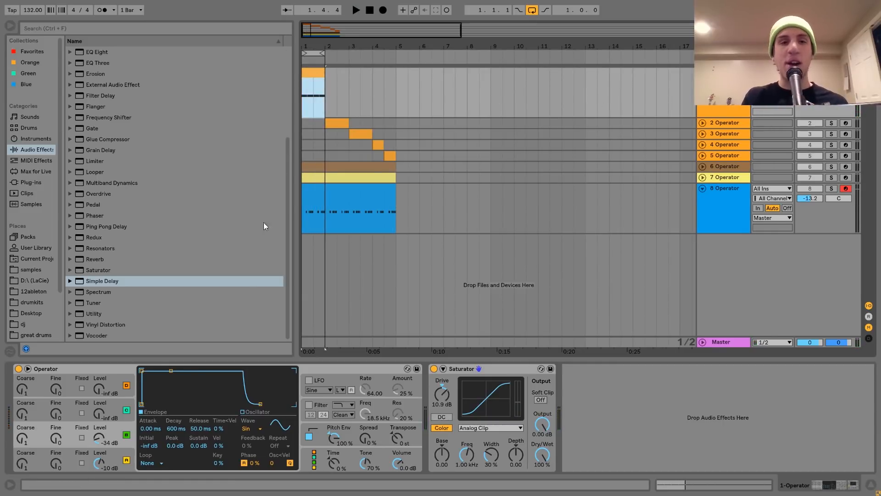
Step: Examine the kick Operator's pitch envelope, operator envelopes and modulation routing panels
{"action": "left_click", "coordinate": [321, 428]}
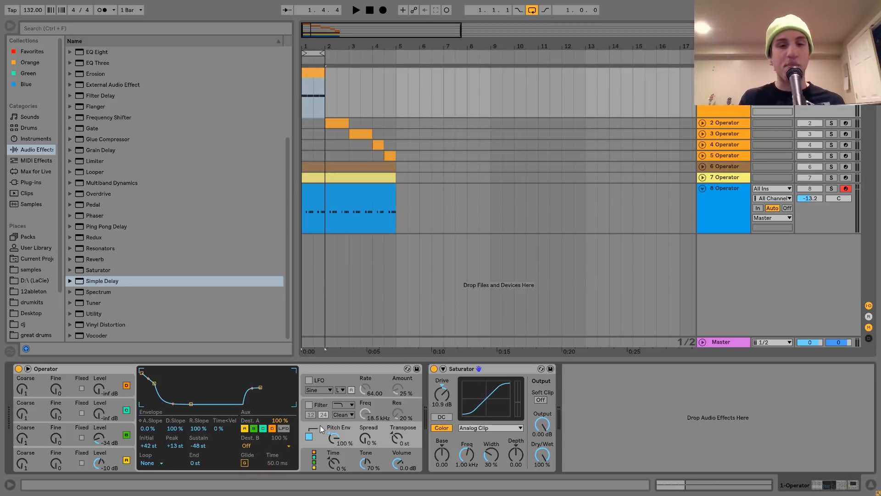
{"action": "left_click", "coordinate": [474, 366]}
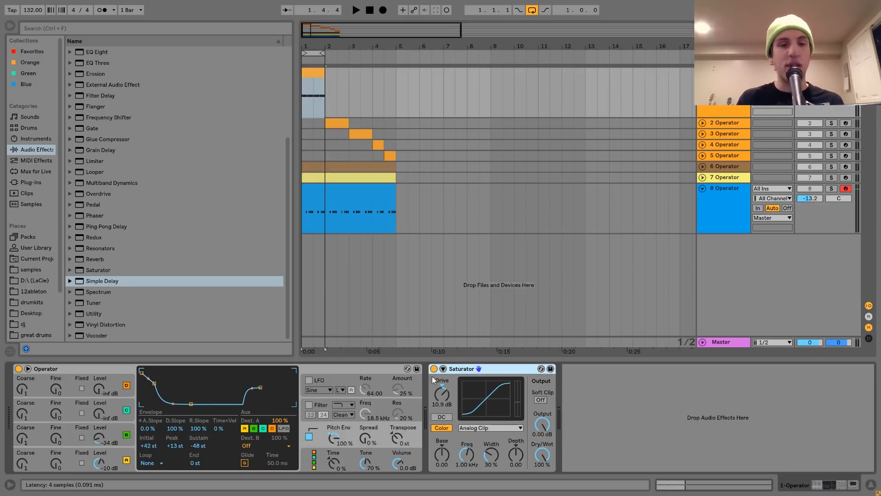
{"action": "left_click", "coordinate": [132, 452]}
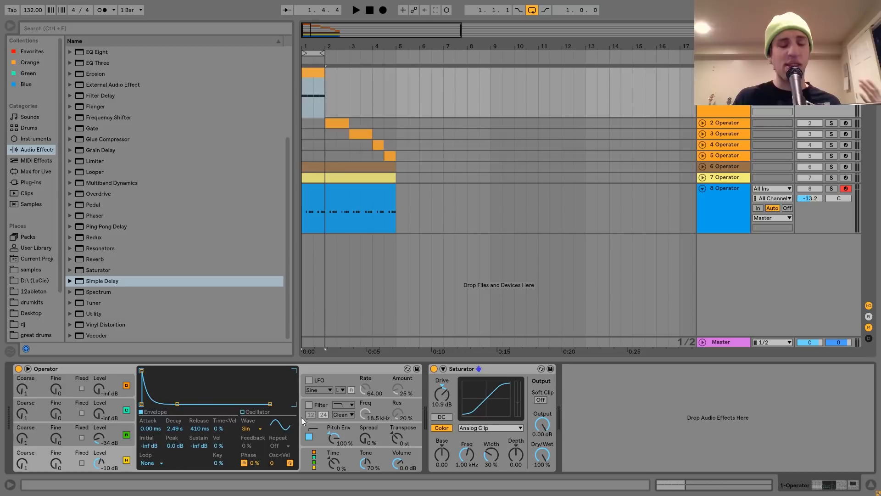
{"action": "left_click", "coordinate": [325, 459]}
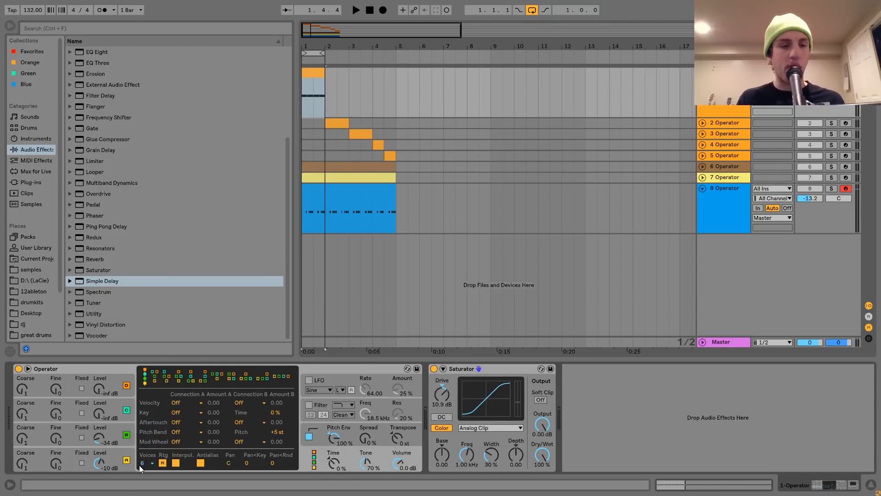
{"action": "left_click", "coordinate": [121, 452]}
{"action": "left_click", "coordinate": [120, 426]}
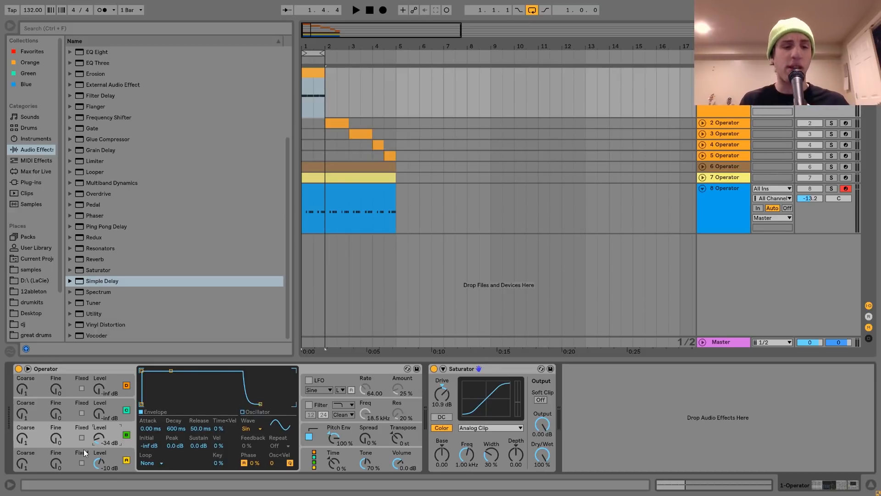
Step: Try lowering operator C's level, audition it, and undo the change
{"action": "left_click_drag", "start_coordinate": [103, 439], "coordinate": [103, 464]}
{"action": "key", "text": "space"}
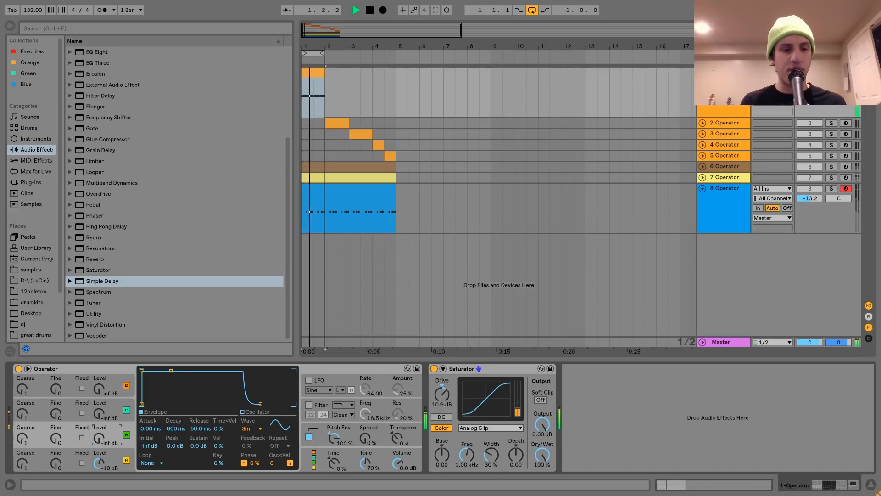
{"action": "key", "text": "ctrl+z"}
{"action": "key", "text": "space"}
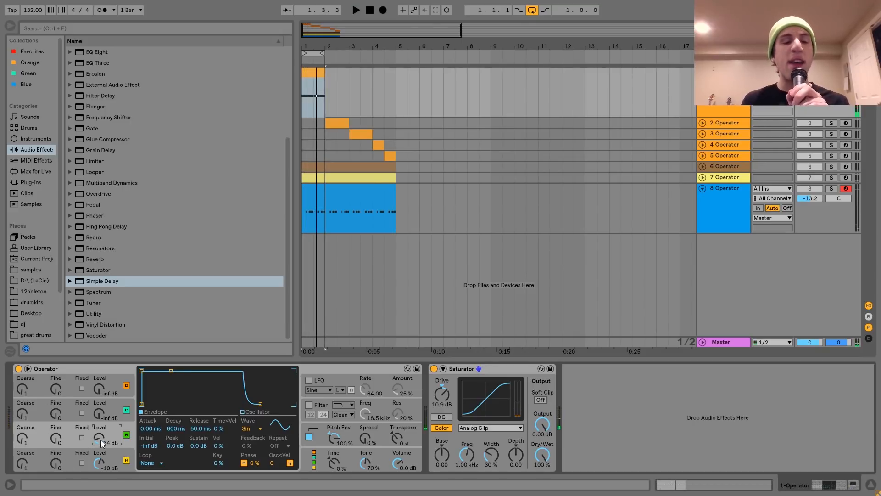
Step: Open the kick's pitch envelope and set its attack to 4.99 ms
{"action": "key", "text": "space"}
{"action": "key", "text": "space"}
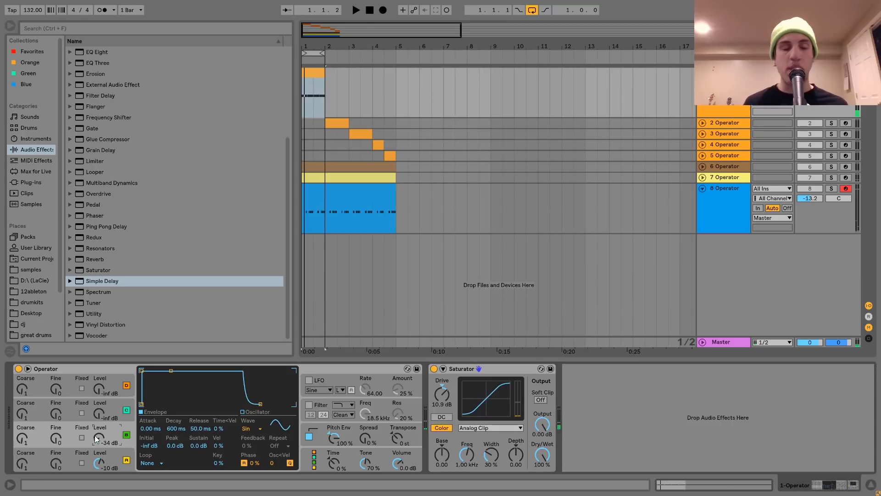
{"action": "left_click", "coordinate": [318, 426]}
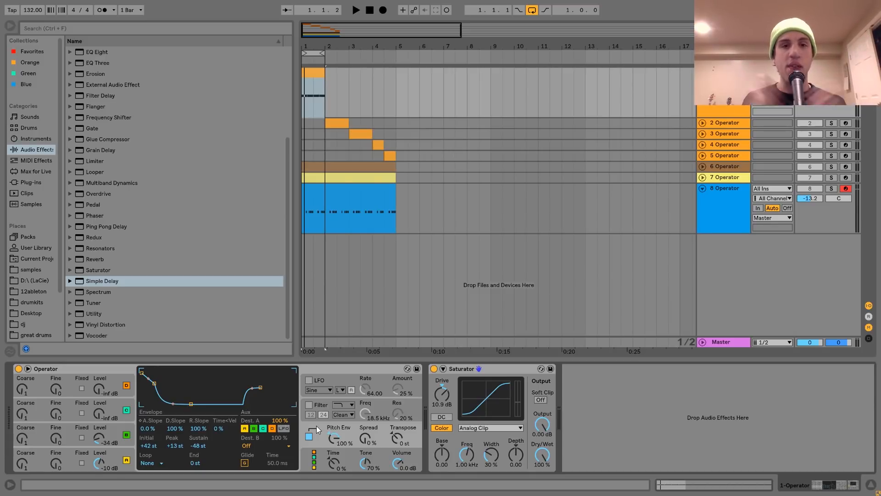
{"action": "key", "text": "space"}
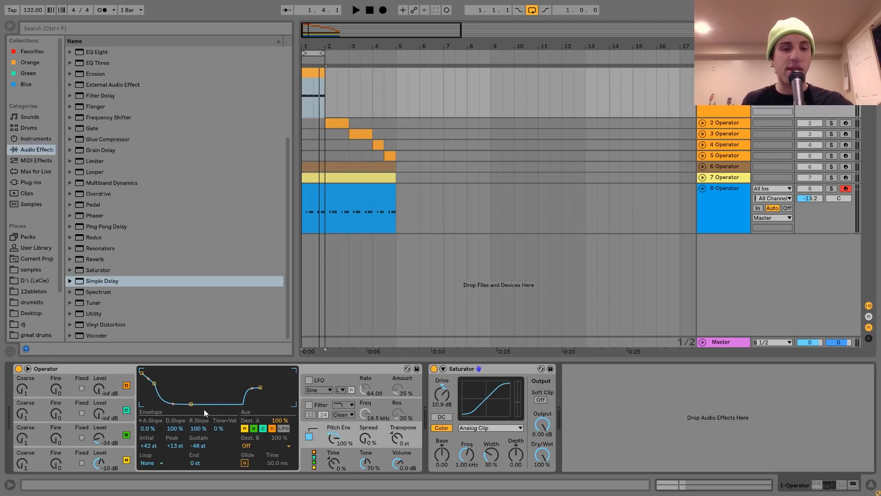
{"action": "left_click", "coordinate": [147, 417]}
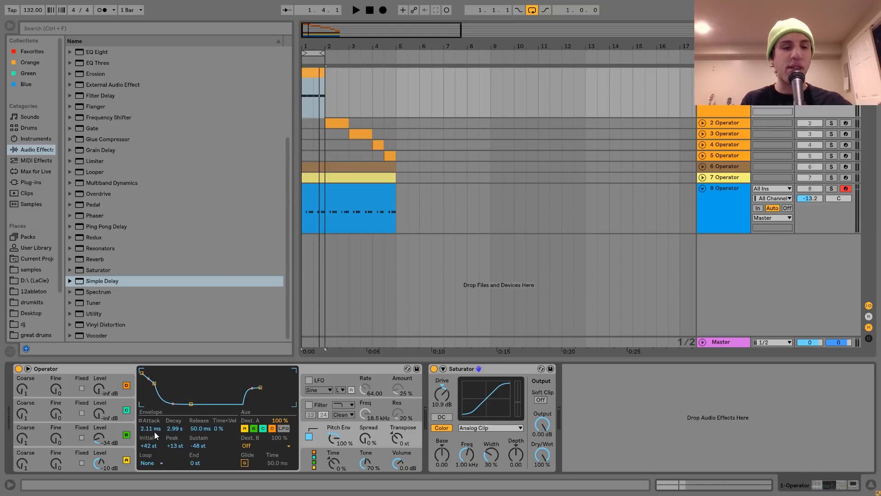
{"action": "left_click_drag", "start_coordinate": [154, 384], "coordinate": [161, 394]}
{"action": "left_click", "coordinate": [147, 446]}
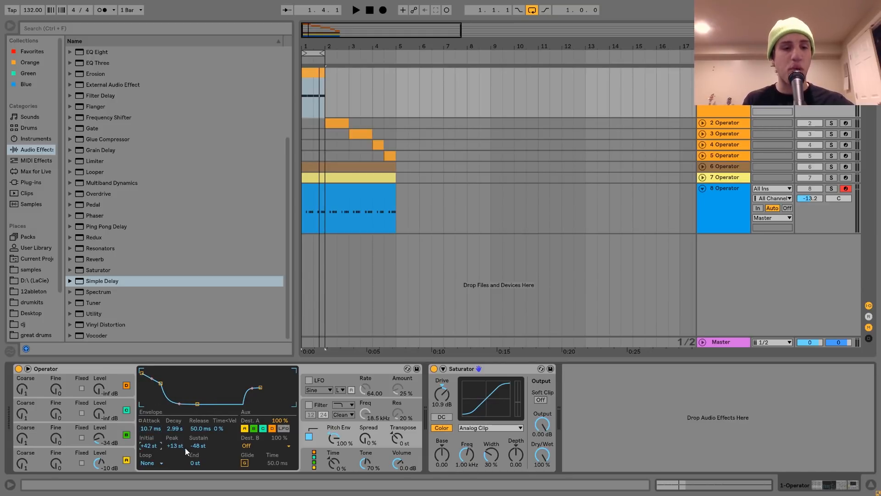
{"action": "left_click_drag", "start_coordinate": [150, 429], "coordinate": [150, 439]}
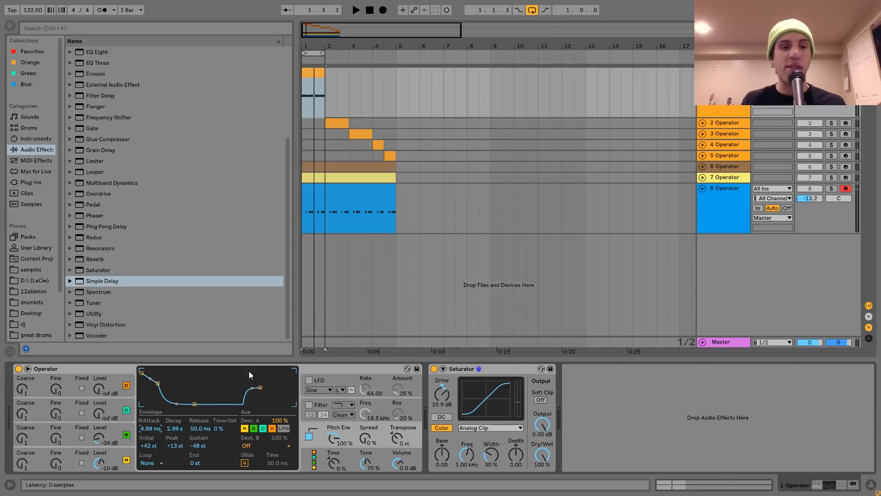
Step: Audition the kick with the Saturator bypassed and re-enabled to compare
{"action": "key", "text": "space"}
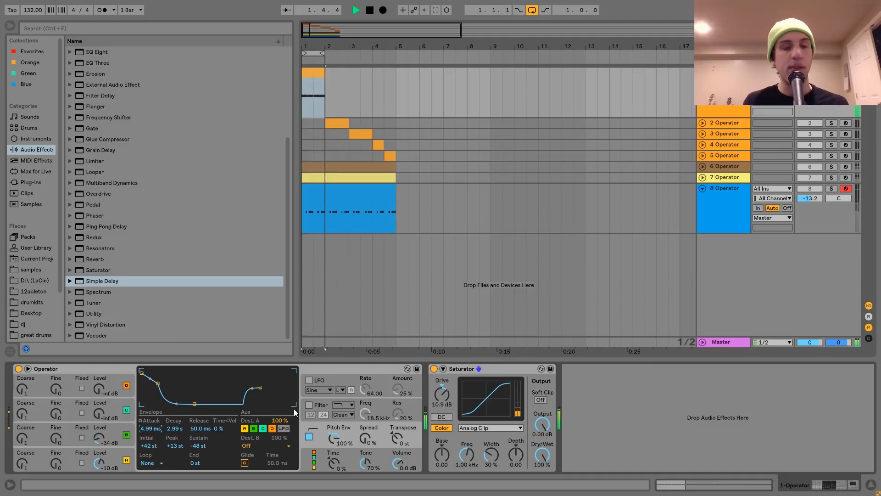
{"action": "key", "text": "space"}
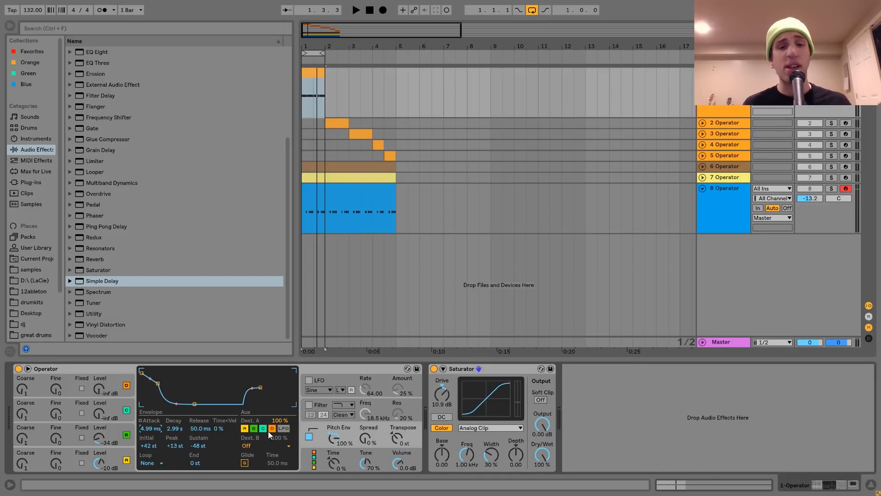
{"action": "left_click", "coordinate": [467, 367]}
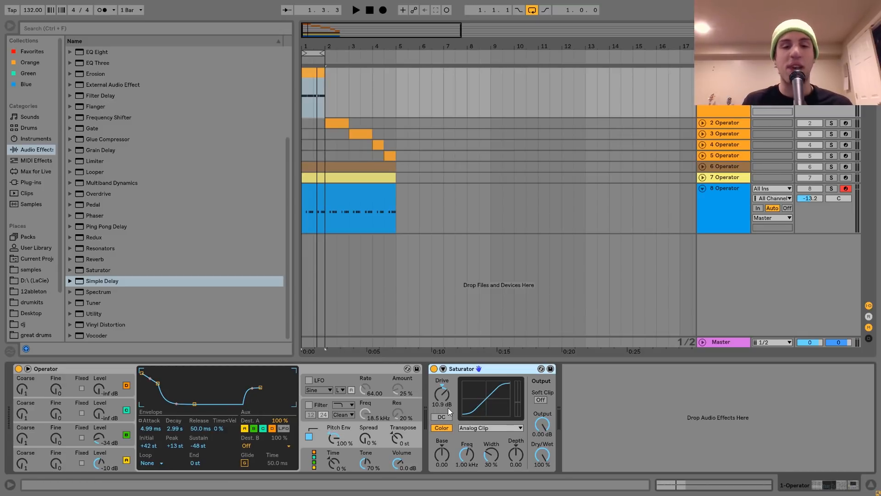
{"action": "key", "text": "space"}
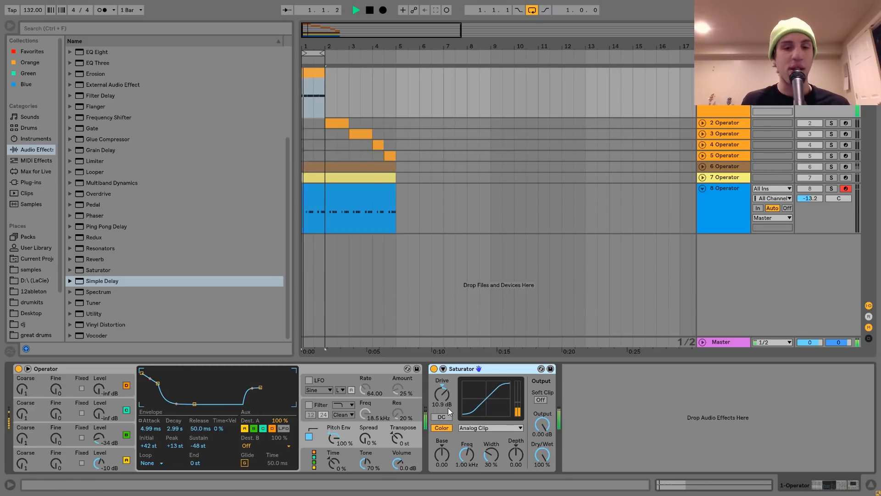
{"action": "left_click", "coordinate": [433, 369]}
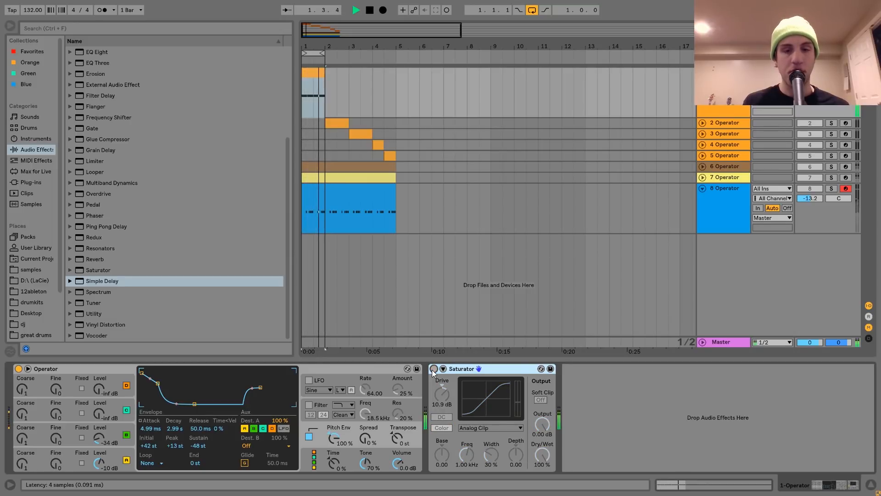
{"action": "left_click", "coordinate": [432, 369]}
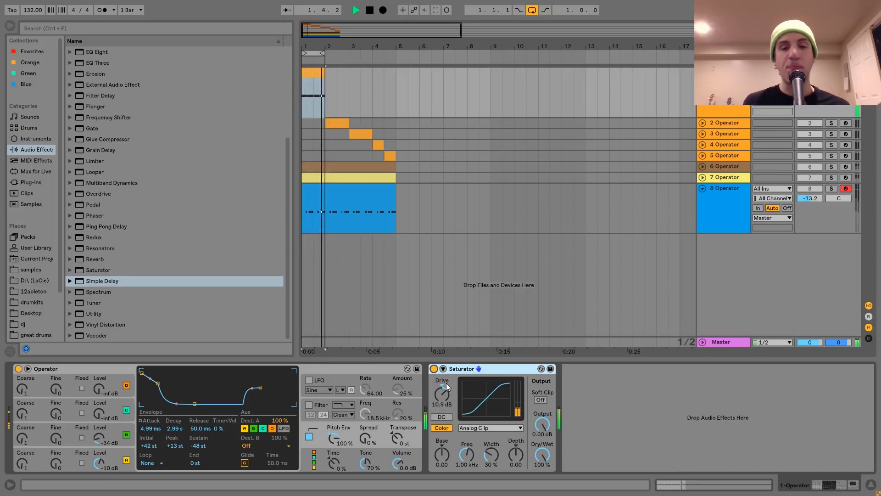
{"action": "key", "text": "space"}
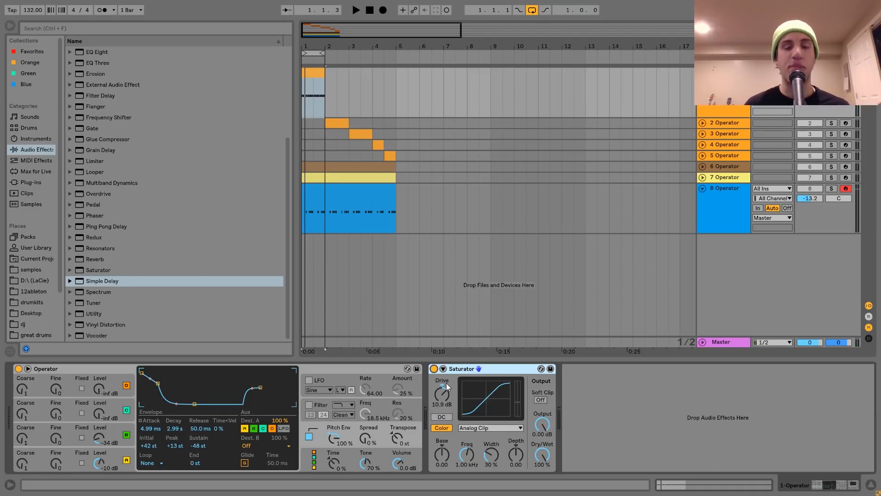
{"action": "key", "text": "space"}
{"action": "key", "text": "space"}
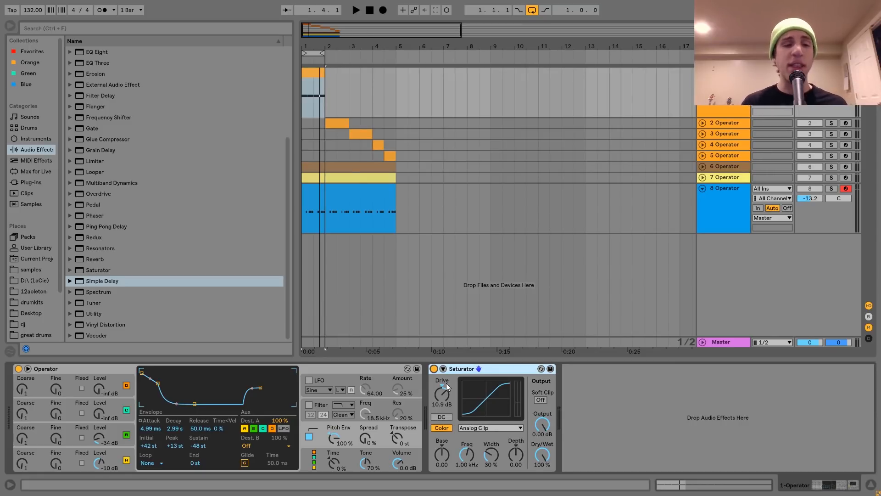
{"action": "left_click", "coordinate": [68, 369]}
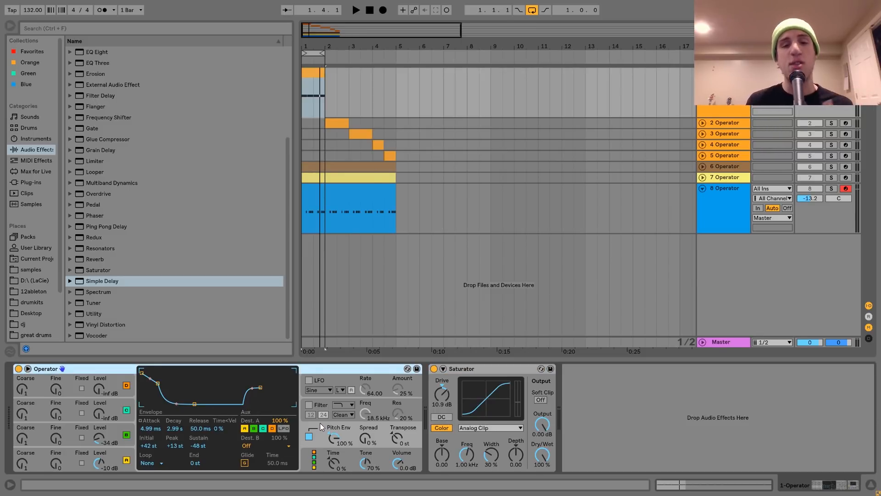
{"action": "left_click", "coordinate": [508, 368]}
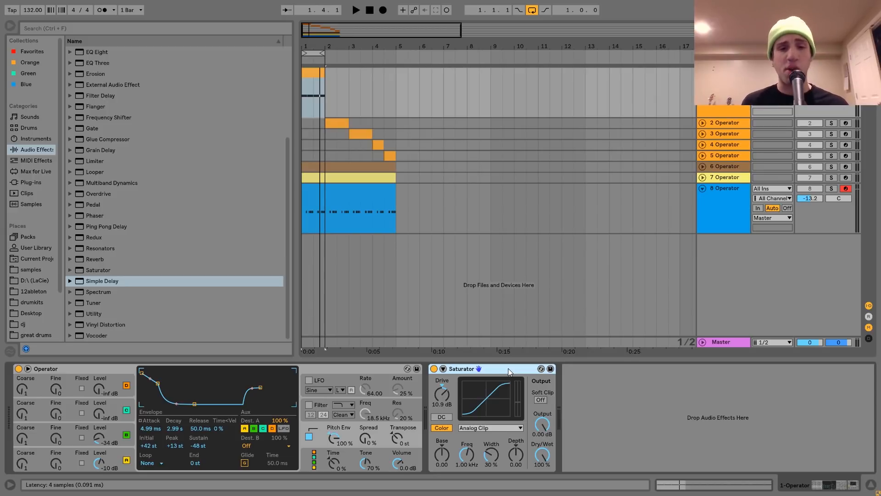
{"action": "key", "text": "space"}
{"action": "key", "text": "space"}
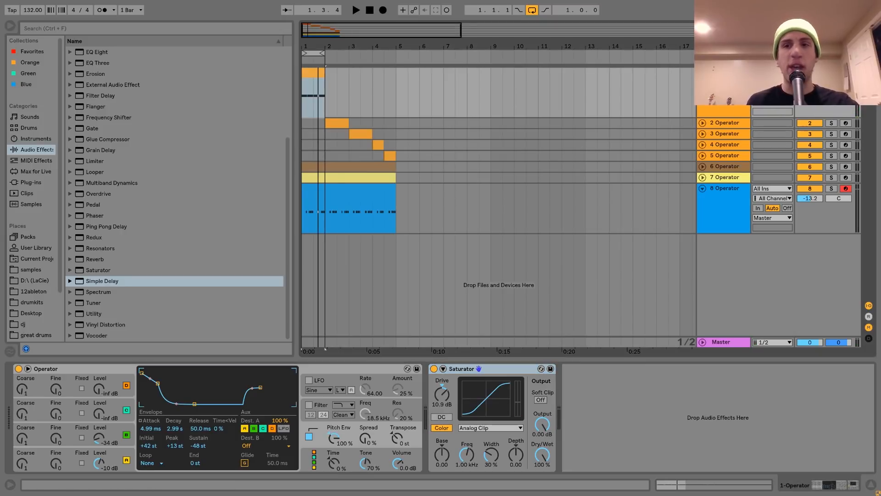
Step: Solo the fifth Operator track and loop its clip for playback
{"action": "left_click", "coordinate": [831, 134]}
{"action": "left_click", "coordinate": [832, 155]}
{"action": "left_click", "coordinate": [389, 156]}
{"action": "key", "text": "space"}
{"action": "key", "text": "ctrl+l"}
{"action": "key", "text": "space"}
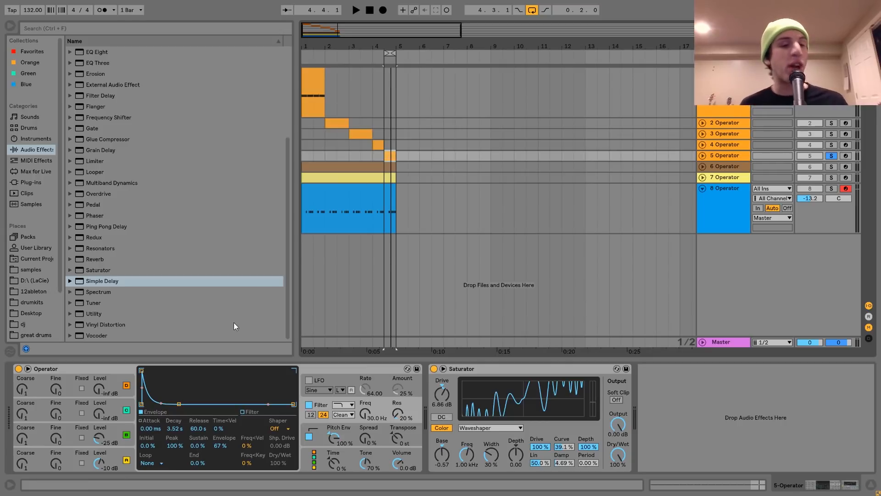
Step: Inspect the fifth track's Operator oscillators, their envelopes, the pitch envelope and the filter envelope
{"action": "left_click", "coordinate": [125, 459]}
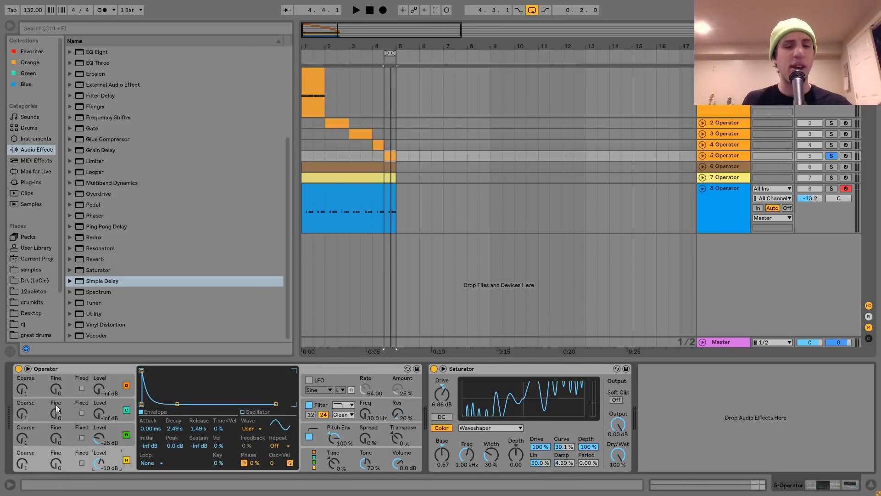
{"action": "left_click", "coordinate": [252, 412]}
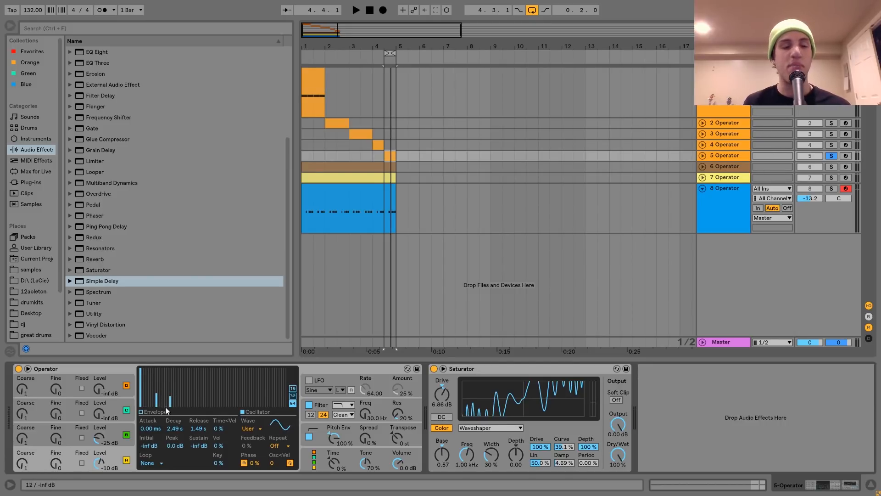
{"action": "left_click", "coordinate": [127, 434]}
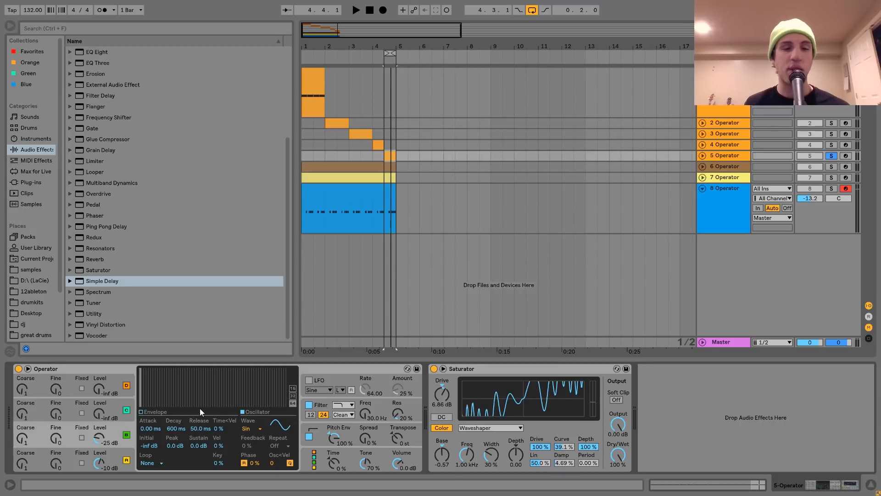
{"action": "left_click", "coordinate": [327, 427]}
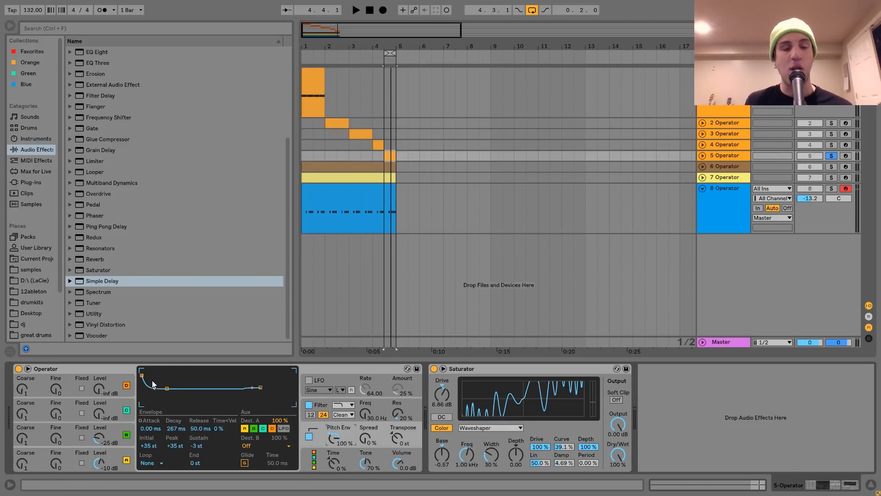
{"action": "left_click", "coordinate": [320, 406]}
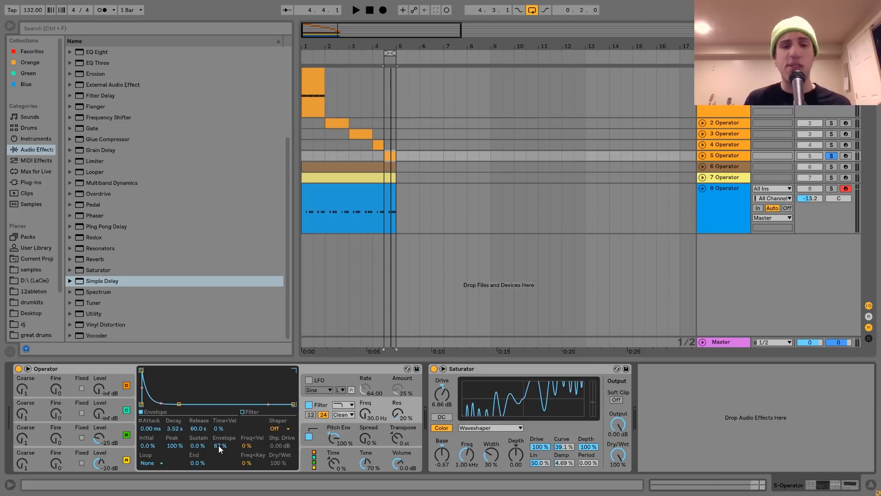
Step: Audition the fifth track with the Operator filter switched off and back on to compare
{"action": "key", "text": "space"}
{"action": "left_click", "coordinate": [309, 405]}
{"action": "key", "text": "space"}
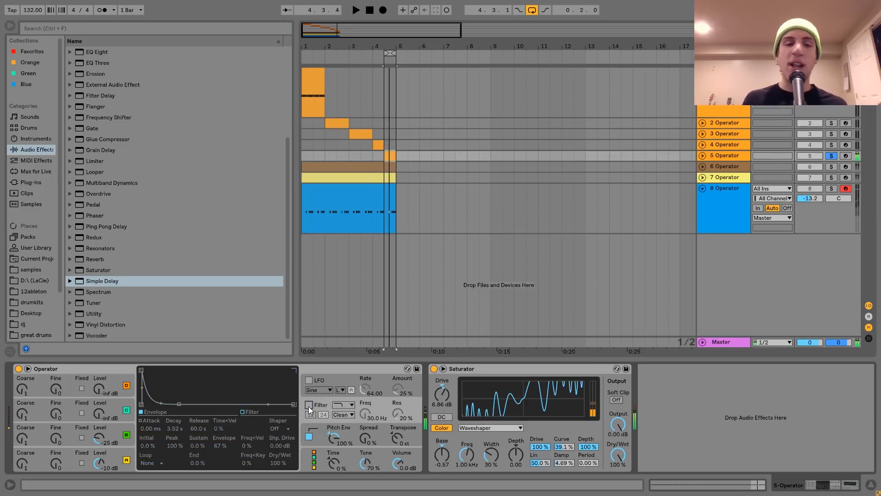
{"action": "left_click", "coordinate": [308, 406]}
{"action": "key", "text": "space"}
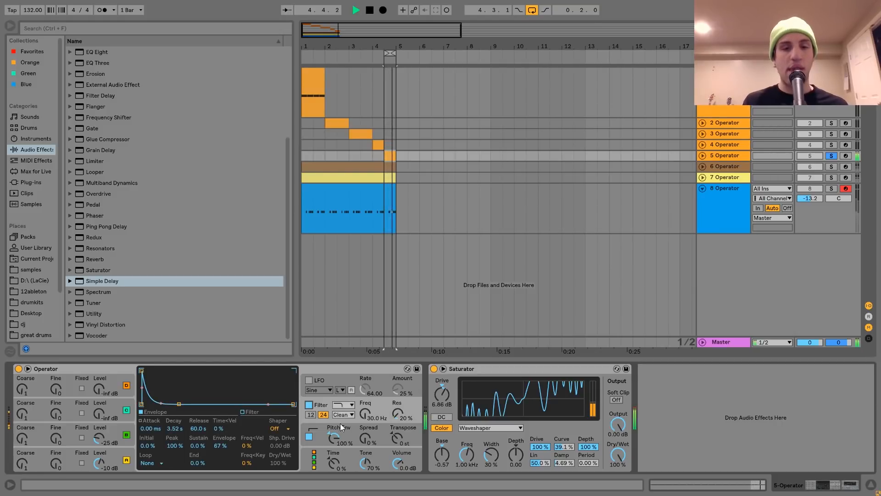
{"action": "key", "text": "space"}
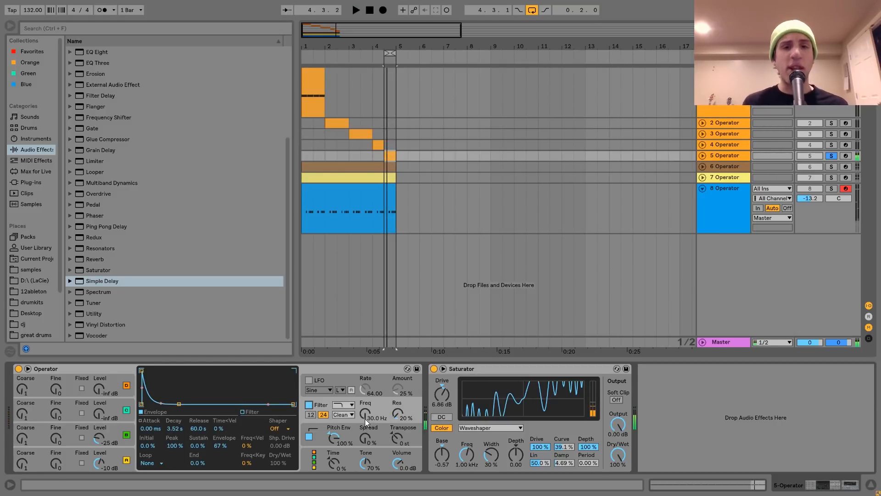
{"action": "left_click", "coordinate": [365, 419]}
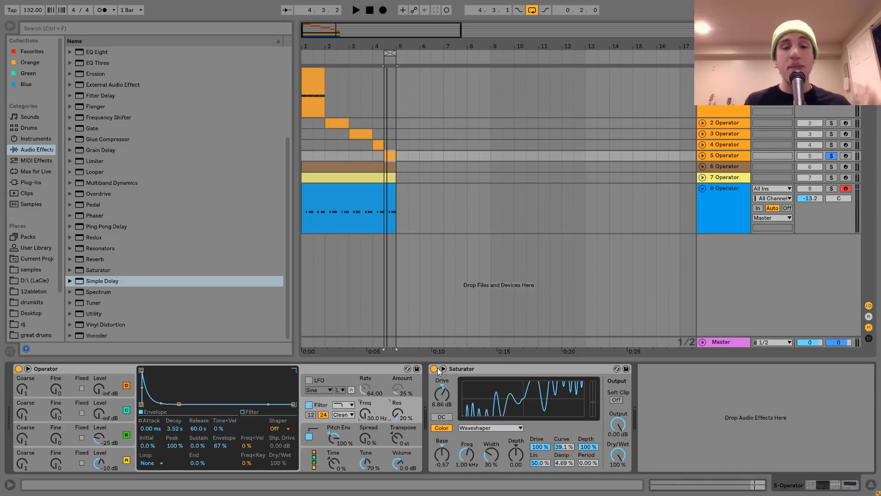
Step: Play the fifth track's sound again while reviewing the Operator and Saturator devices
{"action": "left_click", "coordinate": [492, 372]}
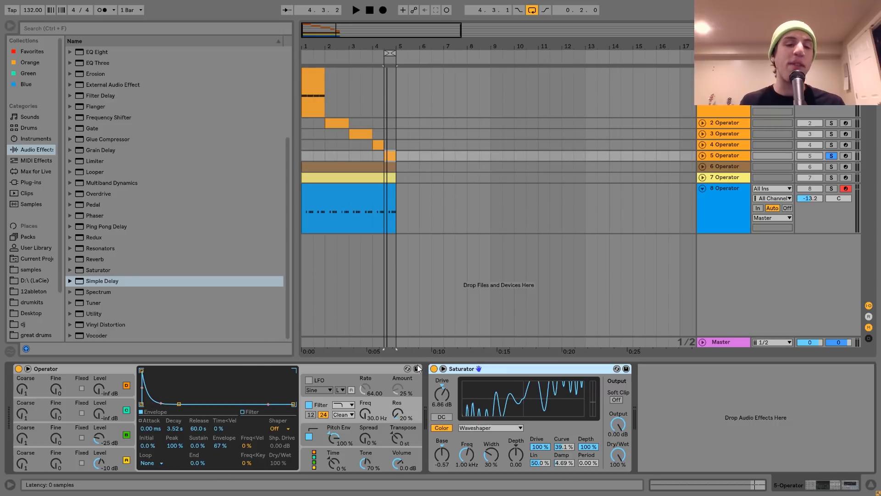
{"action": "left_click", "coordinate": [129, 448]}
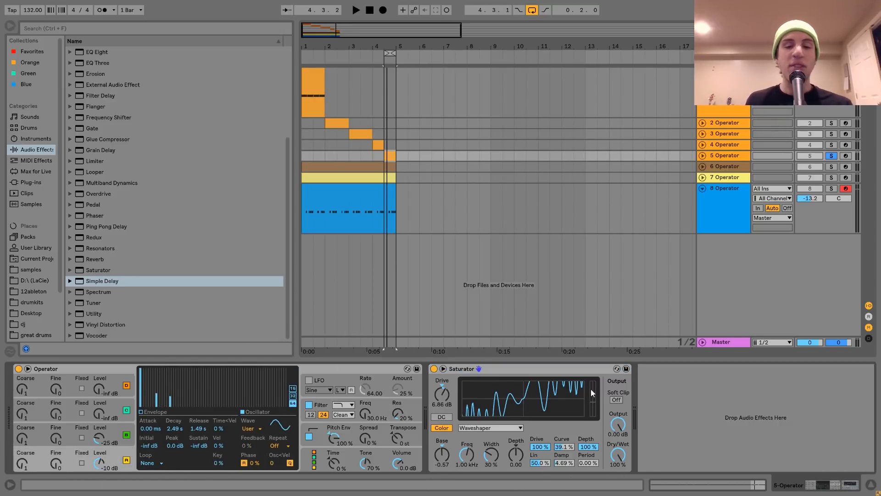
{"action": "left_click", "coordinate": [506, 367]}
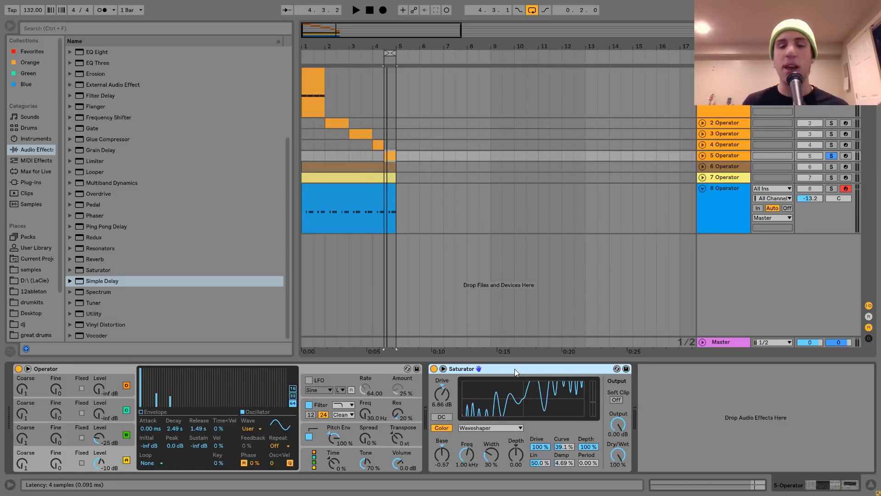
{"action": "key", "text": "space"}
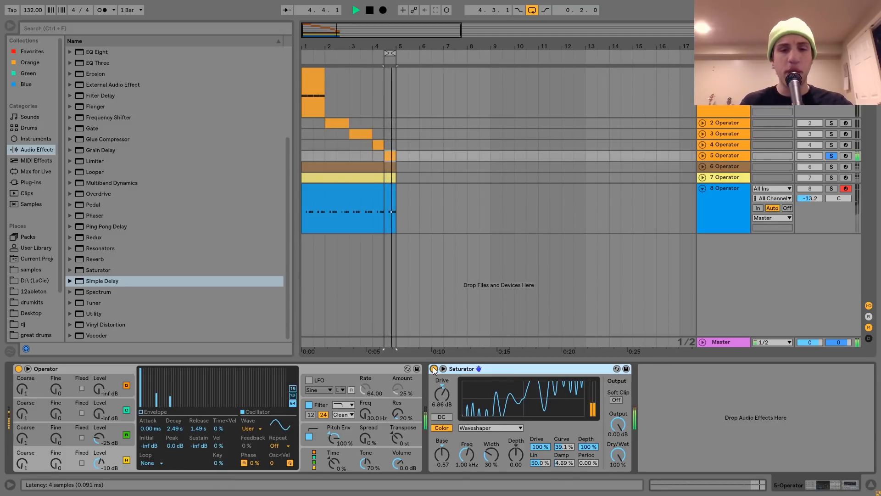
{"action": "key", "text": "space"}
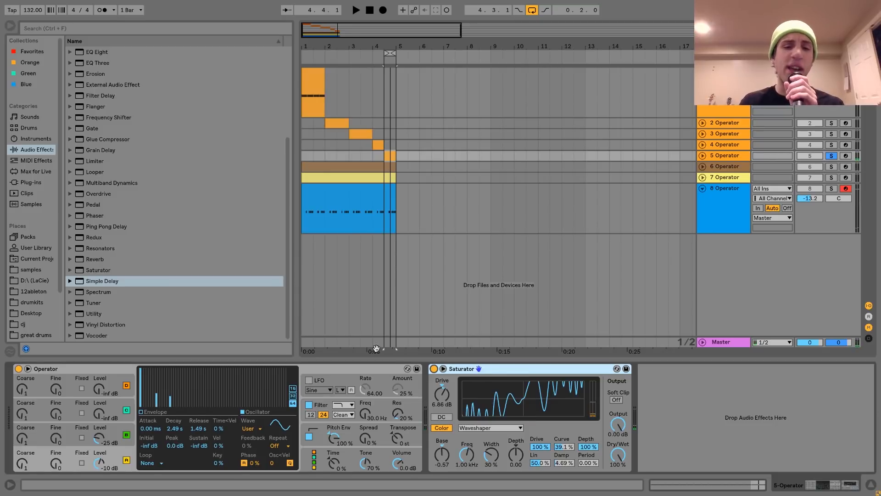
{"action": "left_click", "coordinate": [95, 369]}
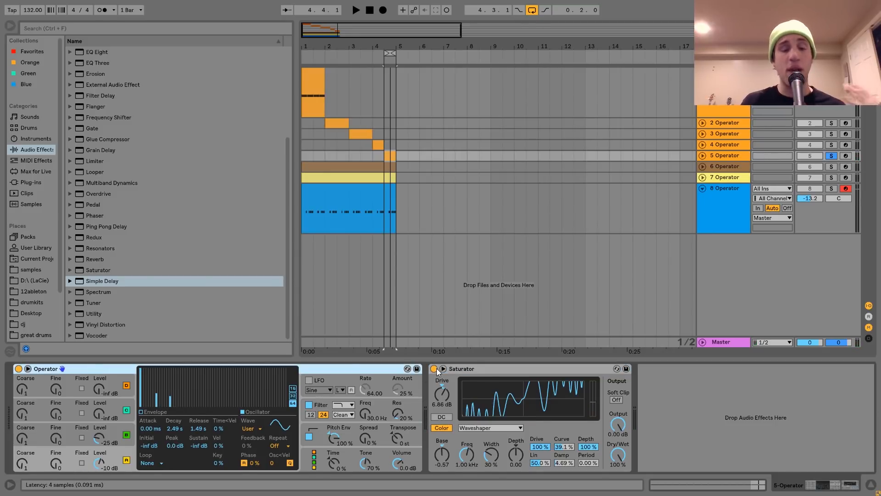
{"action": "left_click", "coordinate": [461, 370]}
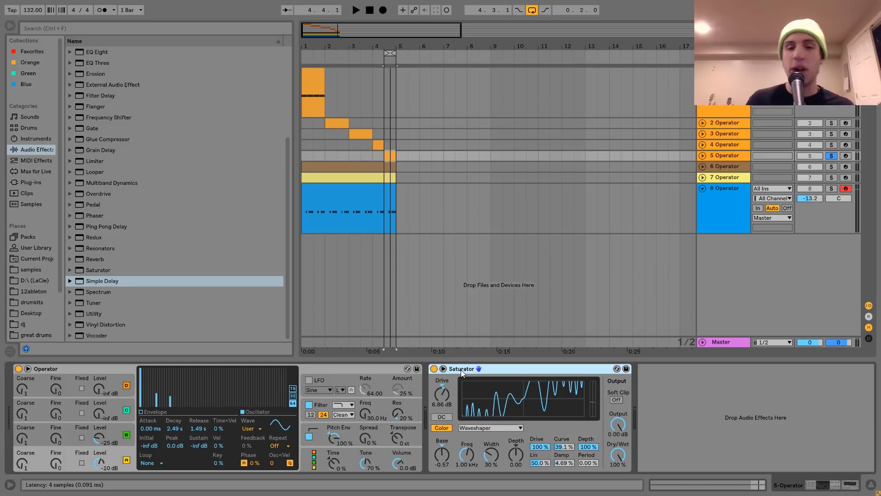
{"action": "key", "text": "space"}
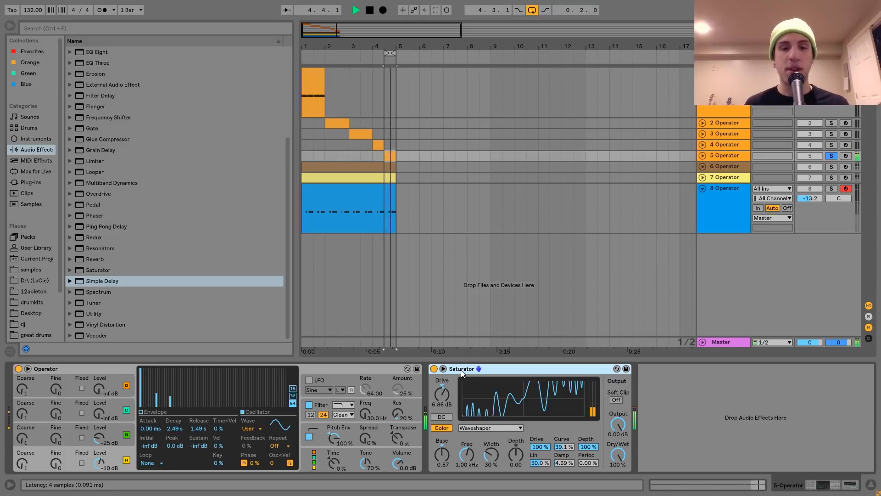
{"action": "key", "text": "space"}
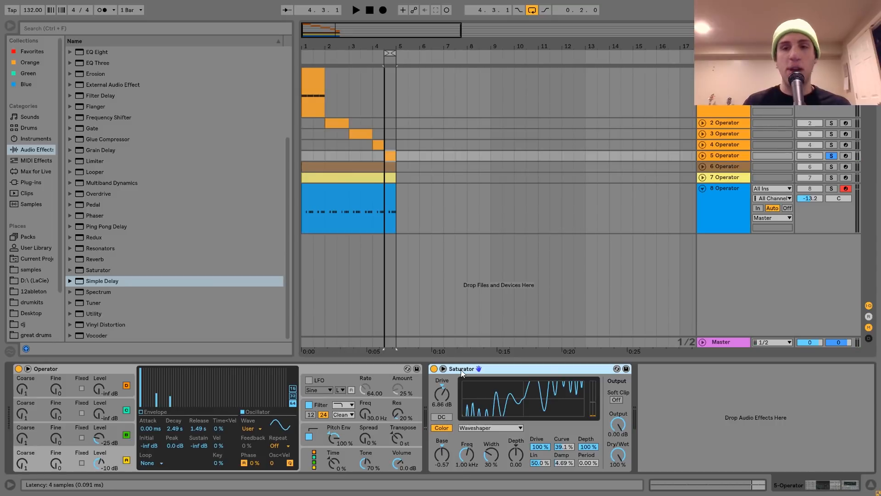
Step: Solo the fourth Operator track and loop its clip for playback
{"action": "left_click", "coordinate": [832, 145]}
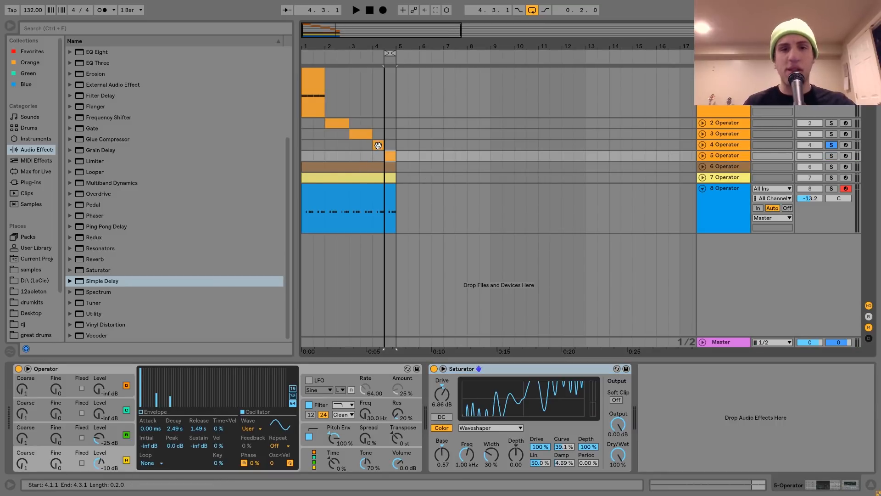
{"action": "left_click", "coordinate": [377, 145]}
{"action": "key", "text": "space"}
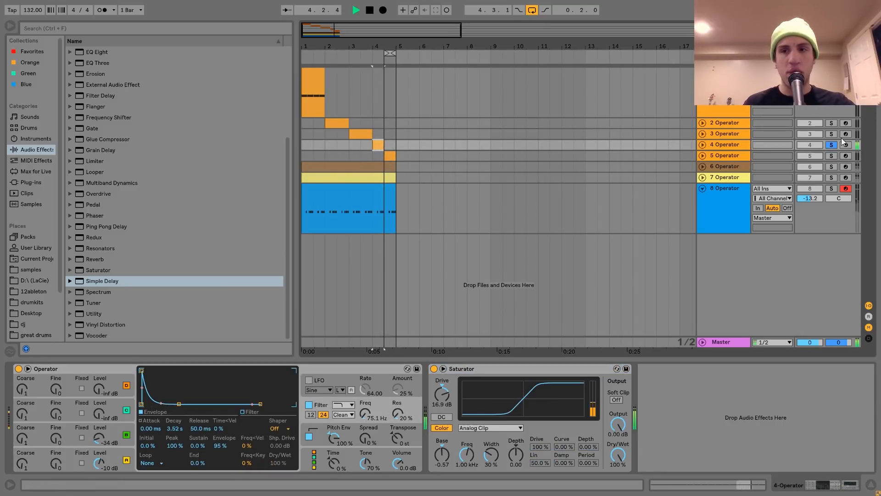
{"action": "key", "text": "ctrl+l"}
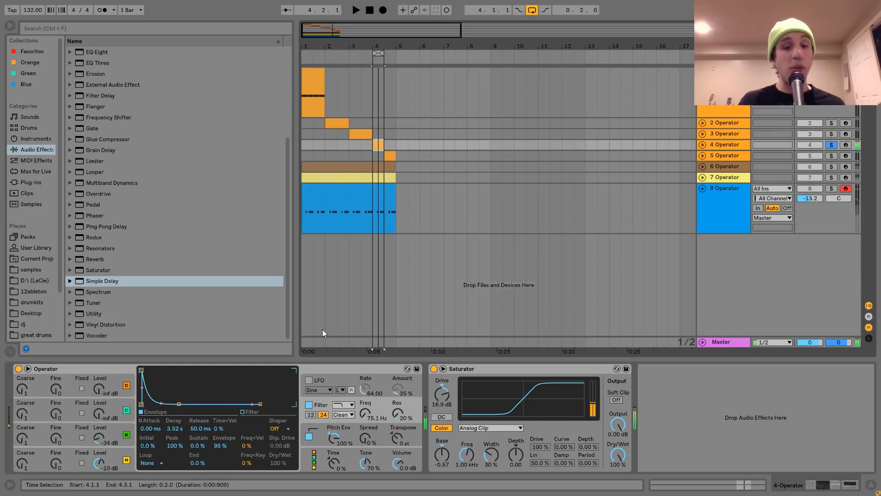
Step: Review the fourth track's Operator oscillator, filter envelope and pitch envelope settings
{"action": "left_click", "coordinate": [126, 447]}
{"action": "left_click", "coordinate": [120, 424]}
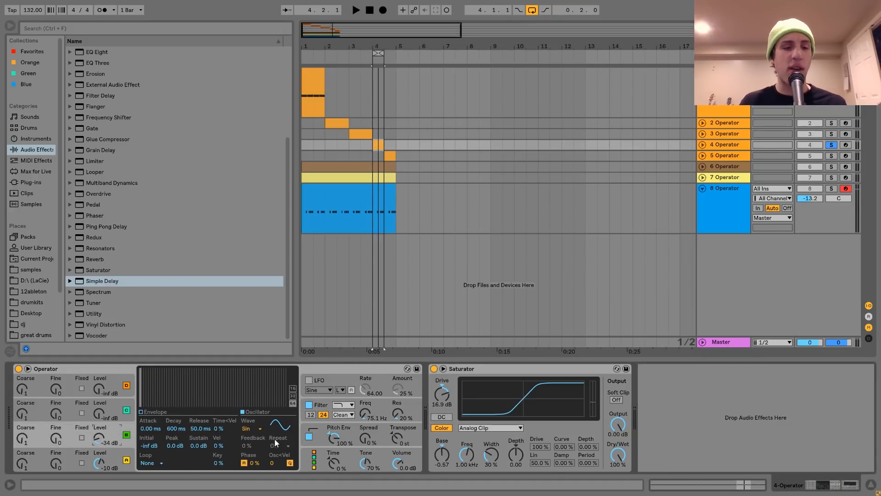
{"action": "left_click", "coordinate": [322, 404]}
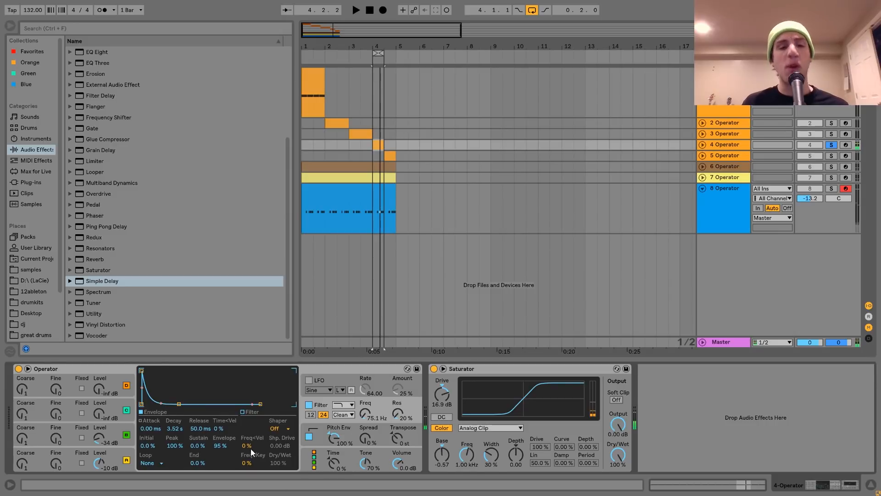
{"action": "left_click", "coordinate": [313, 425]}
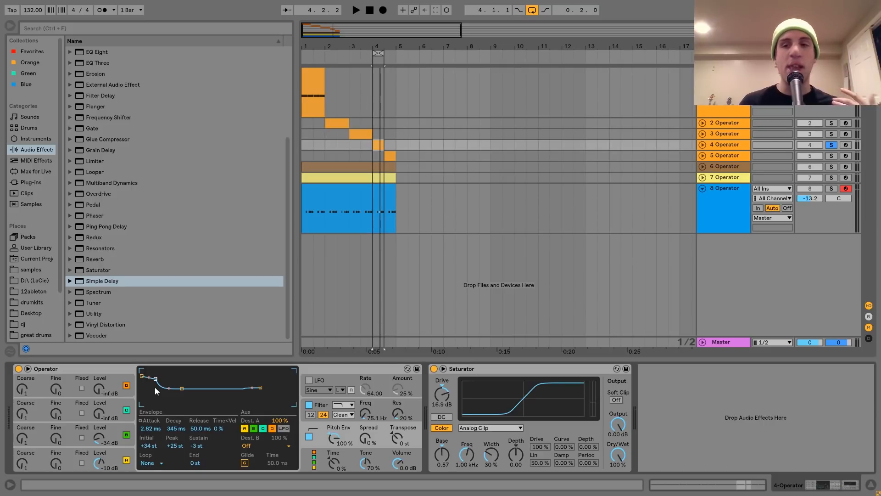
Step: Solo Operator tracks 2 to 5 together and play them back to hear the combined kit
{"action": "left_click", "coordinate": [832, 134], "text": "ctrl"}
{"action": "left_click", "coordinate": [831, 123], "text": "ctrl"}
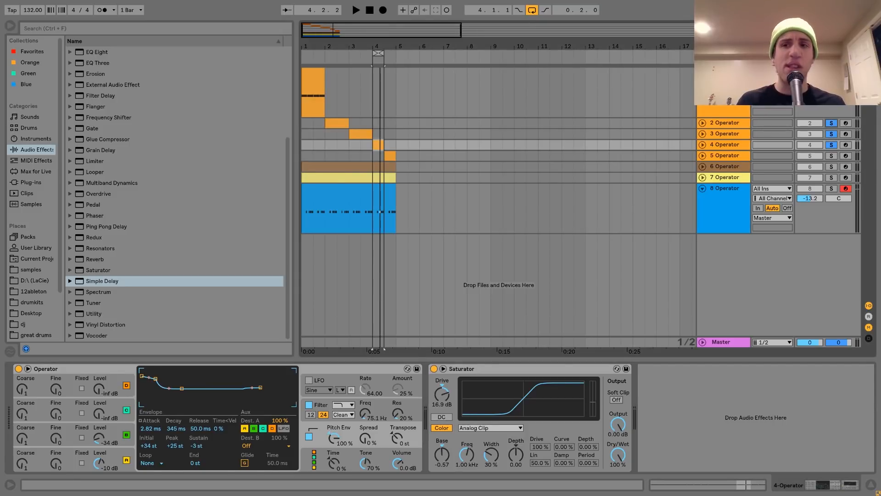
{"action": "left_click", "coordinate": [532, 10]}
{"action": "left_click", "coordinate": [832, 156], "text": "ctrl"}
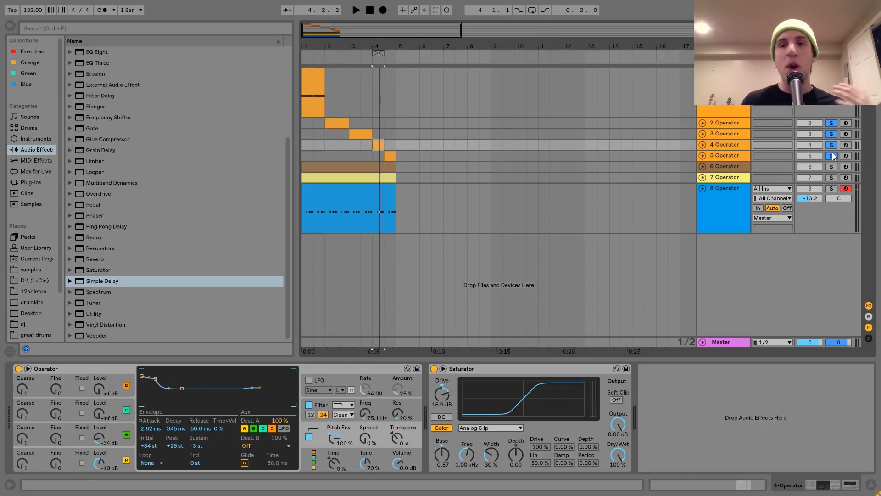
{"action": "left_click", "coordinate": [330, 120]}
{"action": "key", "text": "ctrl+l"}
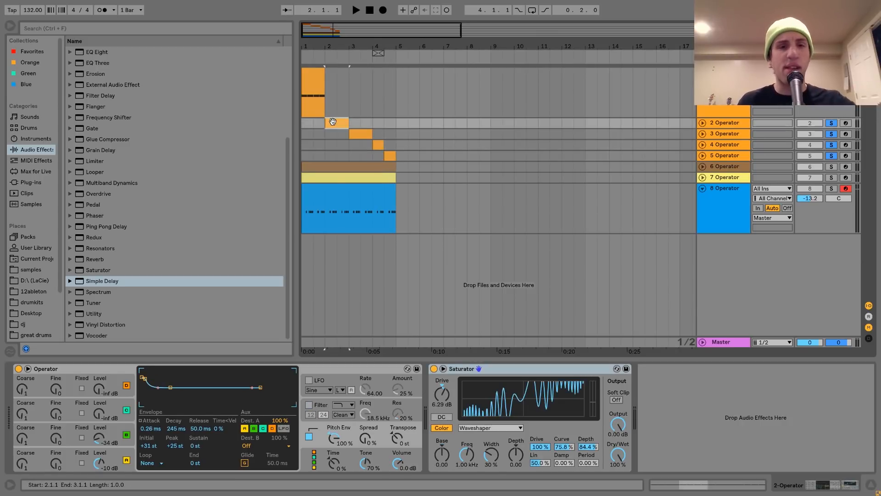
{"action": "key", "text": "space"}
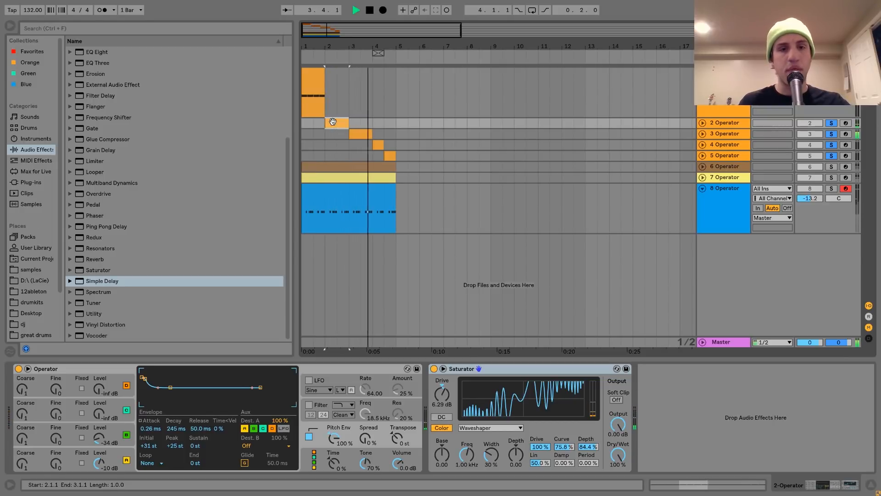
{"action": "key", "text": "space"}
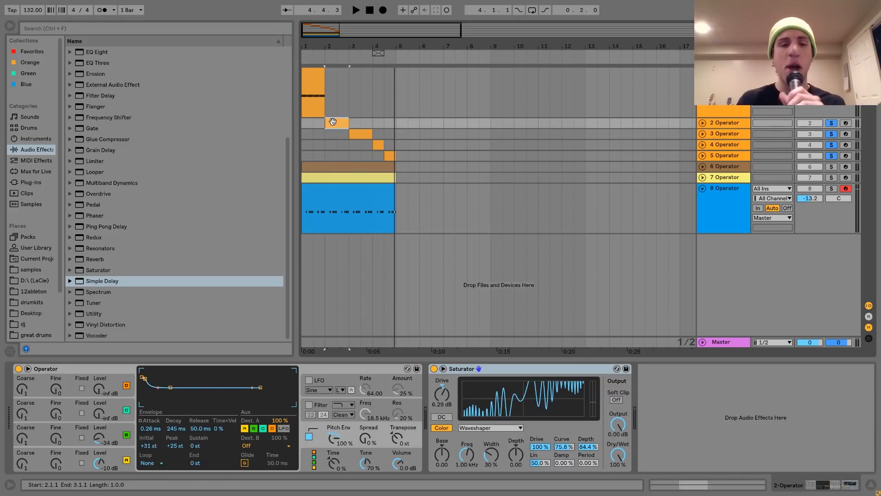
Step: Solo only the second Operator track and loop its clip for playback
{"action": "left_click", "coordinate": [728, 124]}
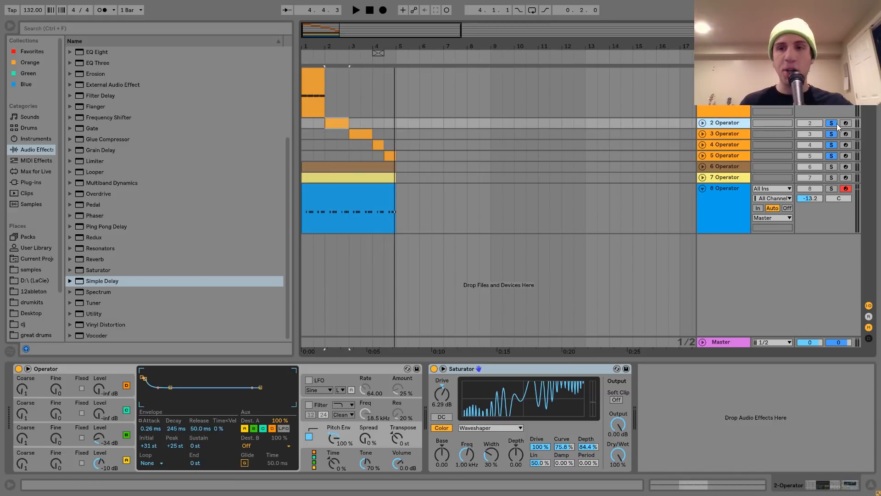
{"action": "left_click", "coordinate": [832, 122]}
{"action": "left_click", "coordinate": [833, 123]}
{"action": "left_click", "coordinate": [336, 122]}
{"action": "key", "text": "space"}
{"action": "key", "text": "ctrl+l"}
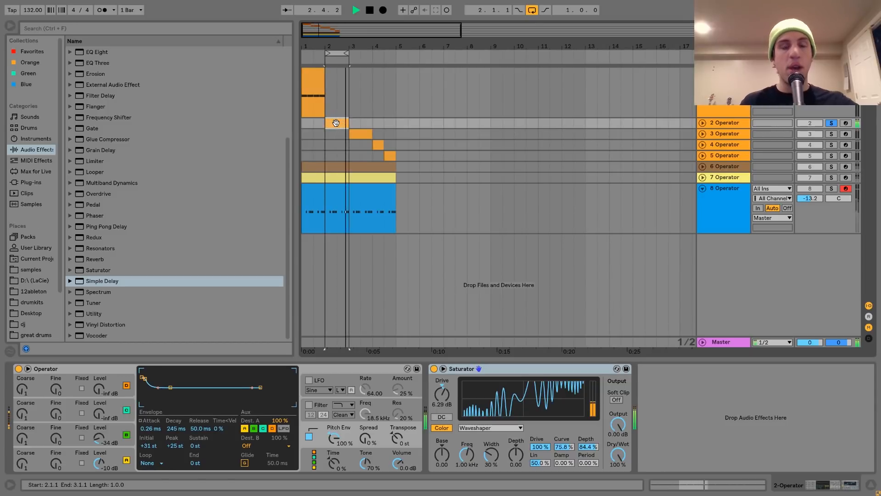
{"action": "key", "text": "space"}
Step: Lower the second track's pitch envelope peak to +24 st and audition the result
{"action": "left_click", "coordinate": [117, 457]}
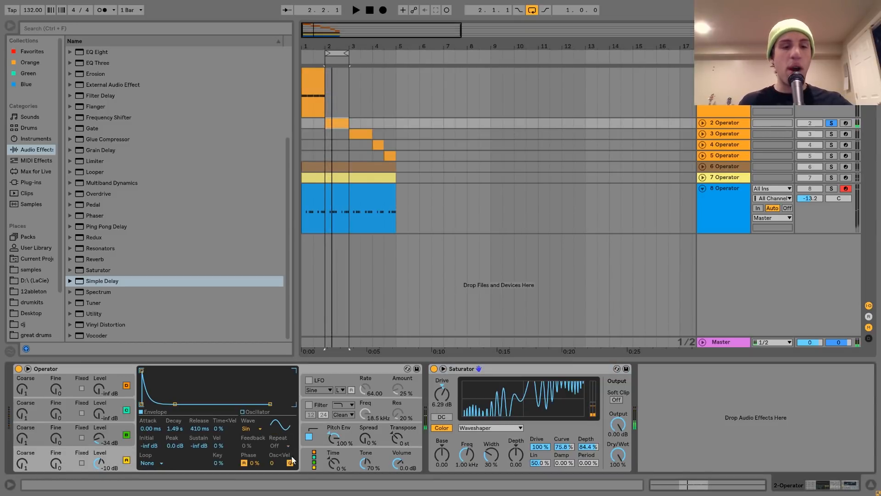
{"action": "left_click", "coordinate": [119, 432]}
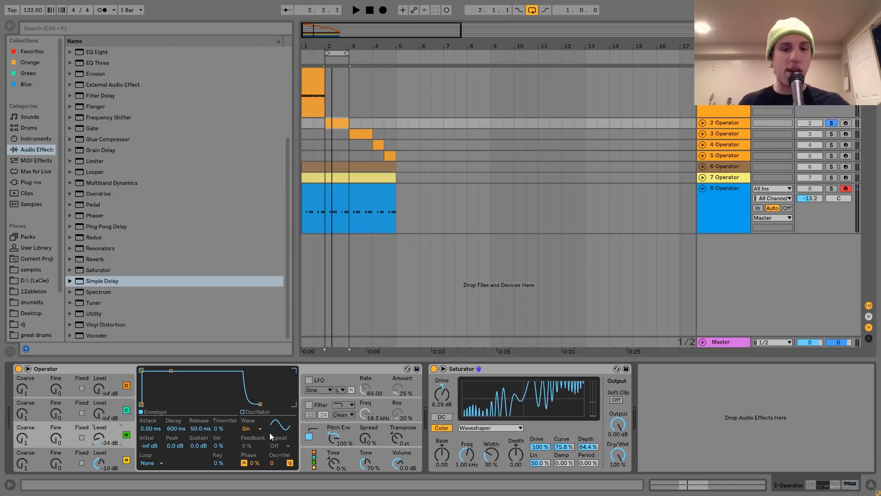
{"action": "left_click", "coordinate": [332, 443]}
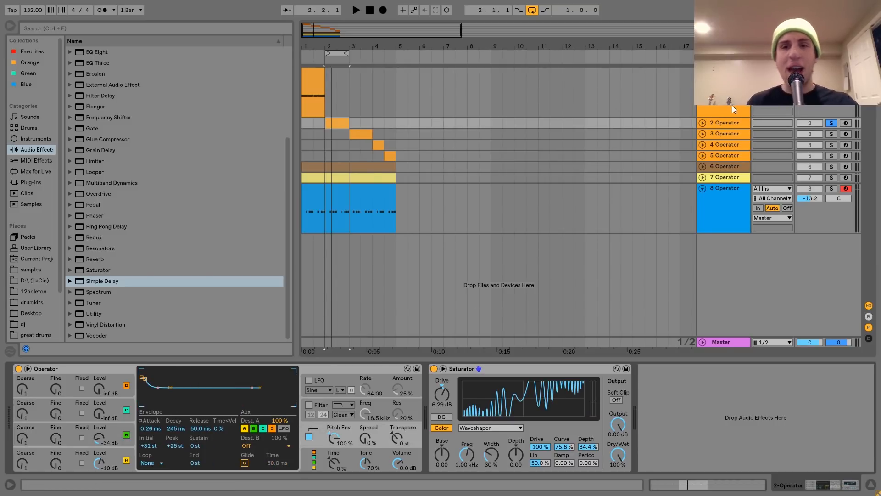
{"action": "left_click_drag", "start_coordinate": [144, 378], "coordinate": [146, 380]}
{"action": "key", "text": "space"}
{"action": "key", "text": "space"}
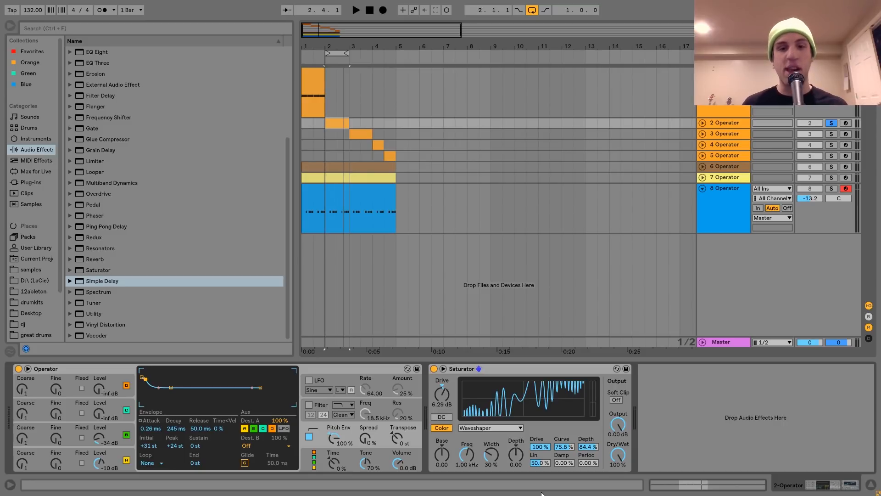
Step: Play the second track's looped clip, switching its Saturator off and back on to compare the sound
{"action": "key", "text": "space"}
{"action": "key", "text": "v"}
{"action": "key", "text": "space"}
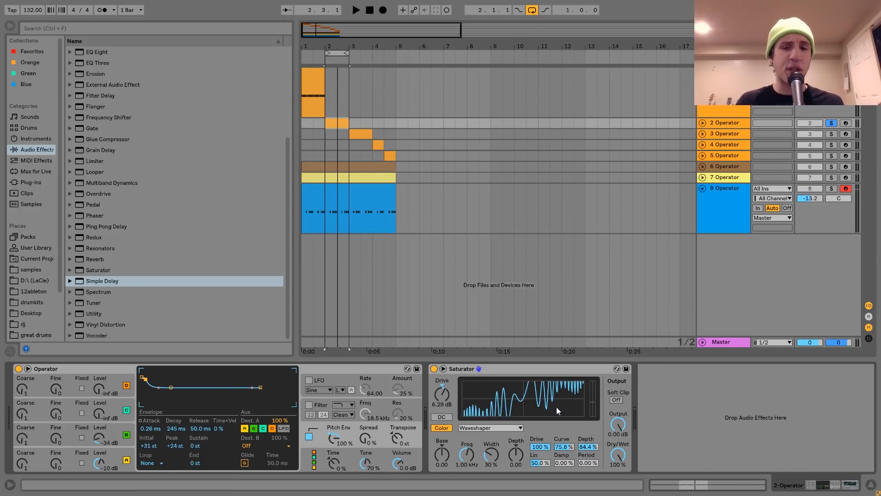
{"action": "key", "text": "space"}
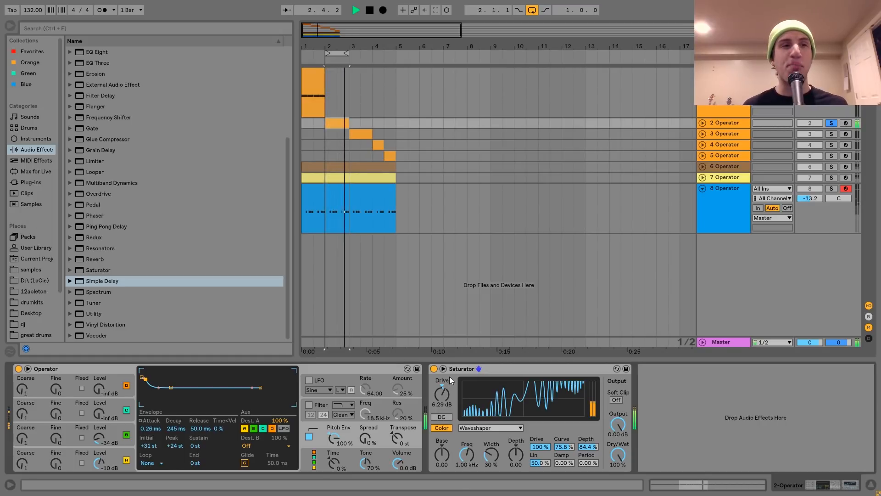
{"action": "key", "text": "space"}
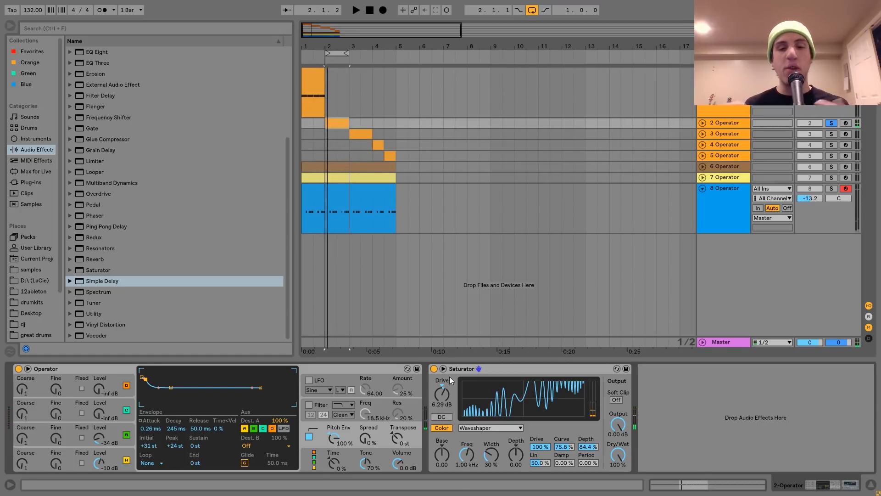
{"action": "key", "text": "space"}
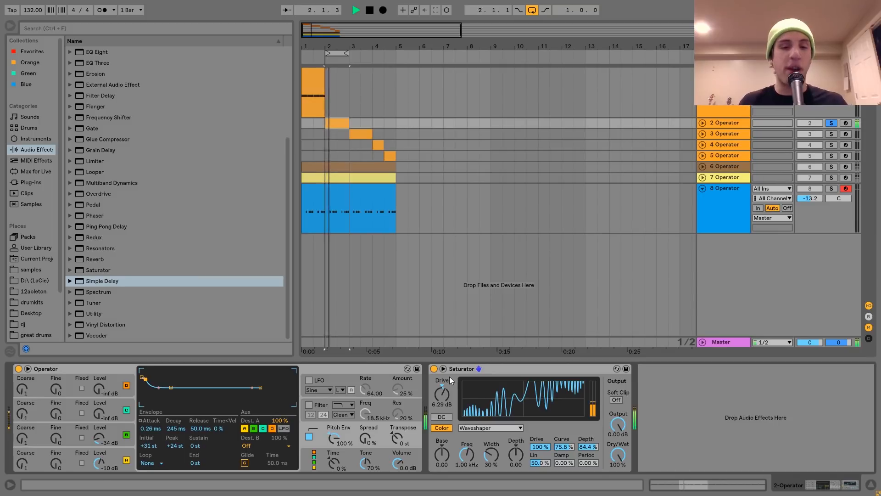
{"action": "left_click", "coordinate": [434, 369]}
{"action": "left_click", "coordinate": [434, 368]}
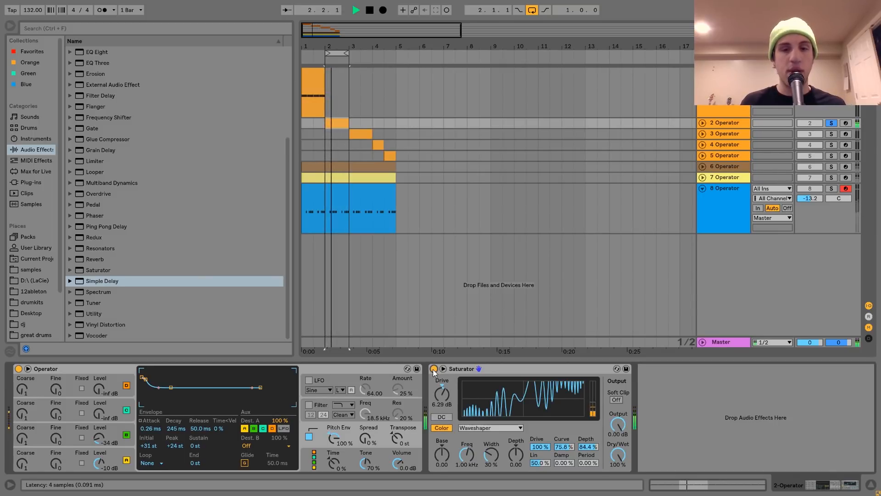
{"action": "key", "text": "space"}
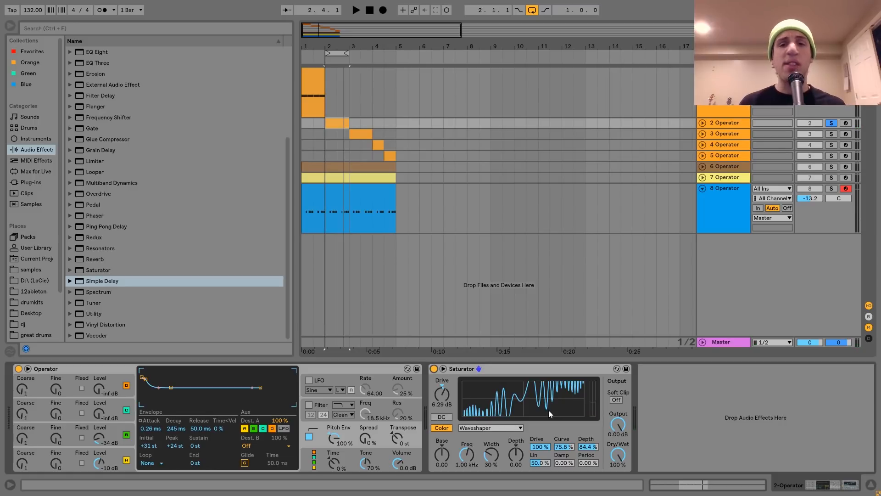
Step: Unsolo the second track, then solo the sixth Operator track, loop its clip and play it back
{"action": "left_click", "coordinate": [830, 124]}
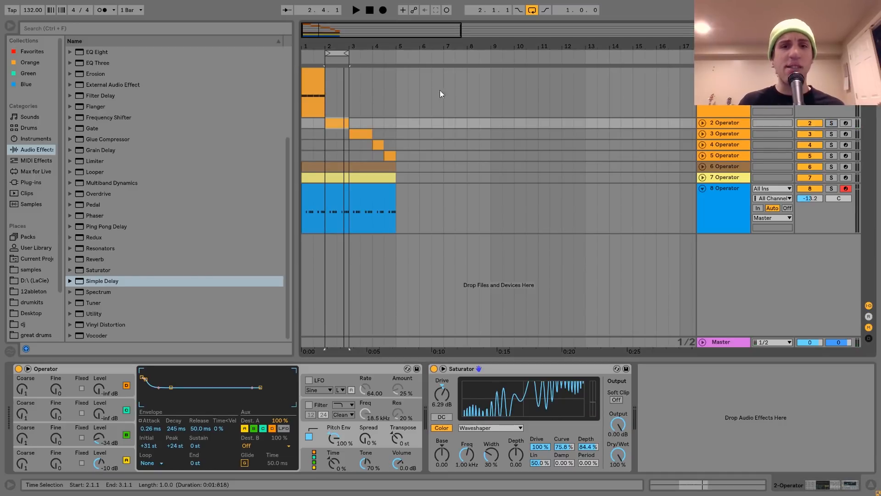
{"action": "left_click_drag", "start_coordinate": [338, 46], "coordinate": [334, 42]}
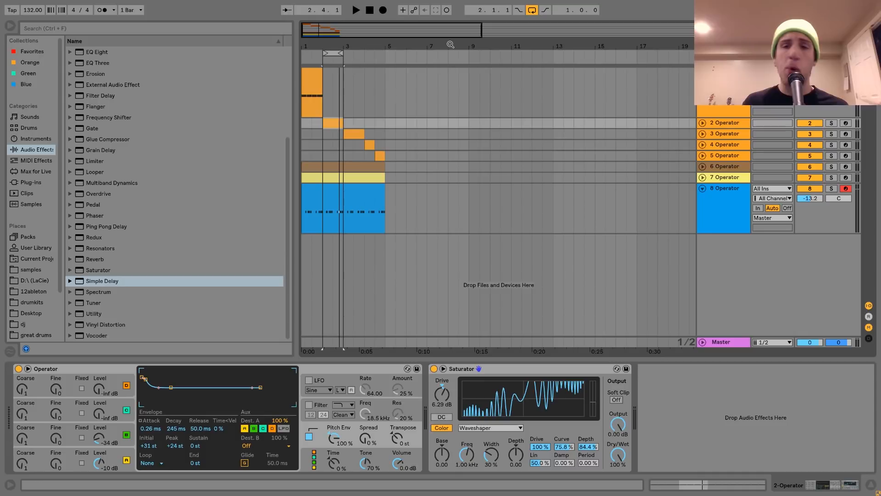
{"action": "left_click", "coordinate": [328, 167]}
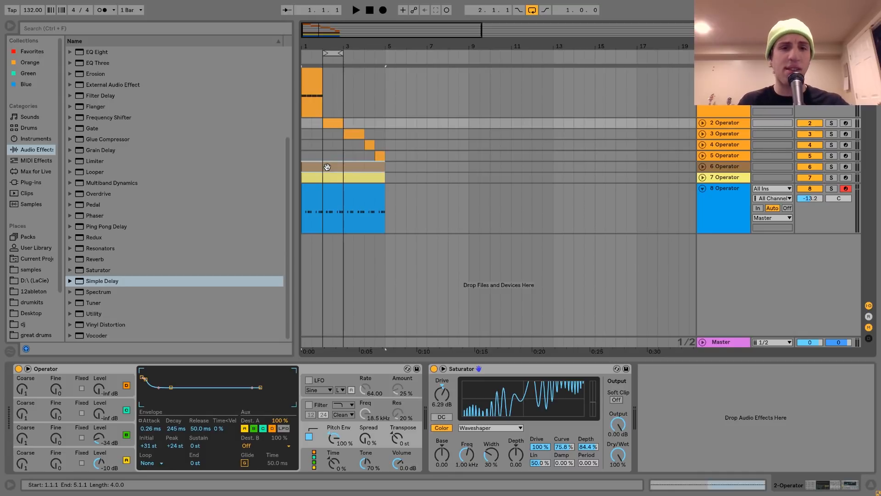
{"action": "left_click", "coordinate": [343, 188], "text": "shift"}
{"action": "key", "text": "ctrl+l"}
{"action": "left_click", "coordinate": [829, 166]}
{"action": "key", "text": "space"}
{"action": "left_click", "coordinate": [723, 167]}
{"action": "key", "text": "space"}
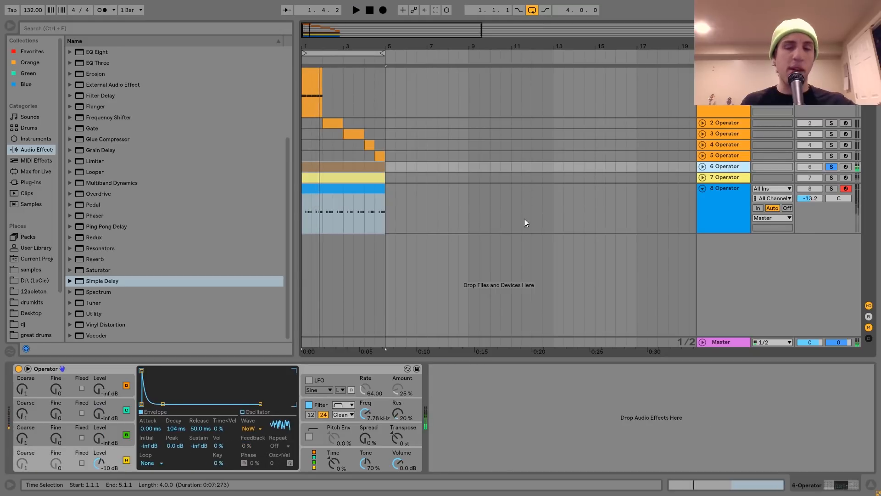
Step: Open the sixth track's clip, then return to its Operator and view the filter envelope
{"action": "double_click", "coordinate": [332, 165]}
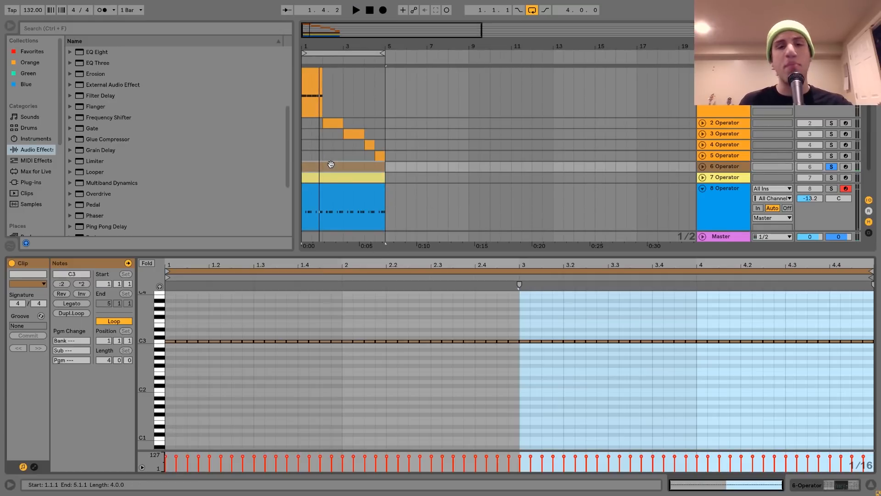
{"action": "key", "text": "shift+Tab"}
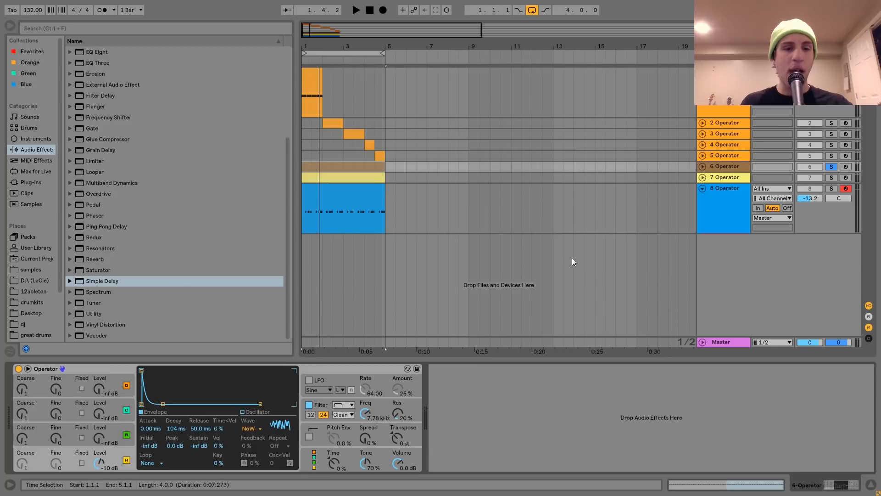
{"action": "left_click", "coordinate": [320, 406]}
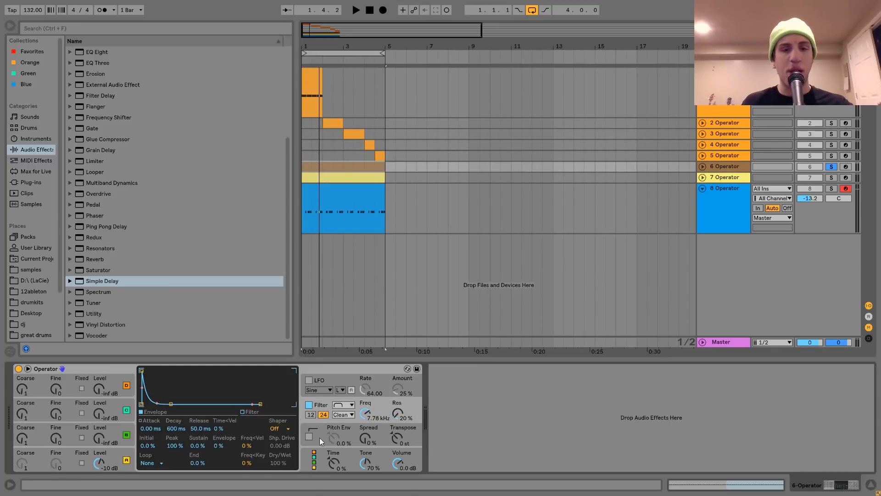
Step: Solo the seventh Operator track, play it, and review its Operator oscillator and filter envelope settings
{"action": "left_click", "coordinate": [748, 181]}
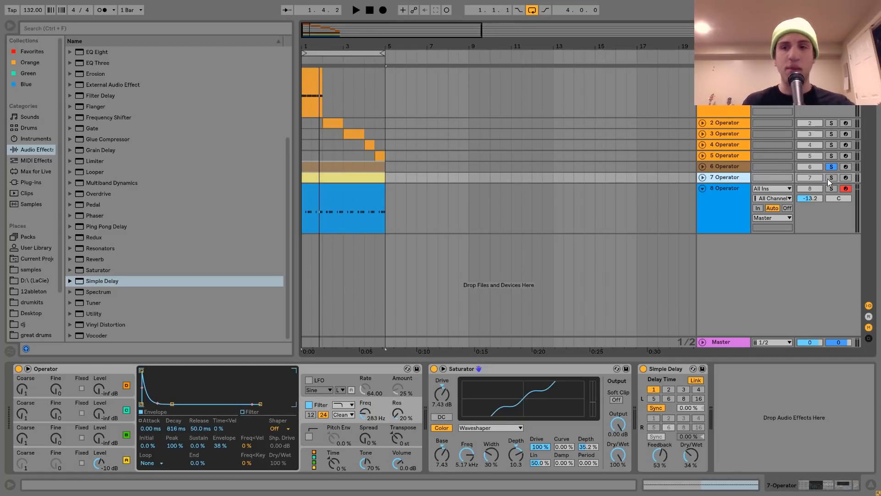
{"action": "left_click", "coordinate": [702, 177]}
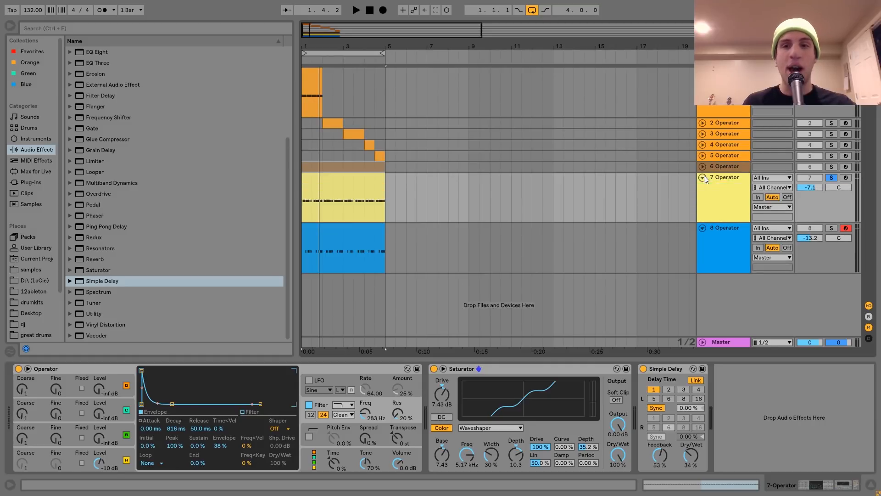
{"action": "key", "text": "space"}
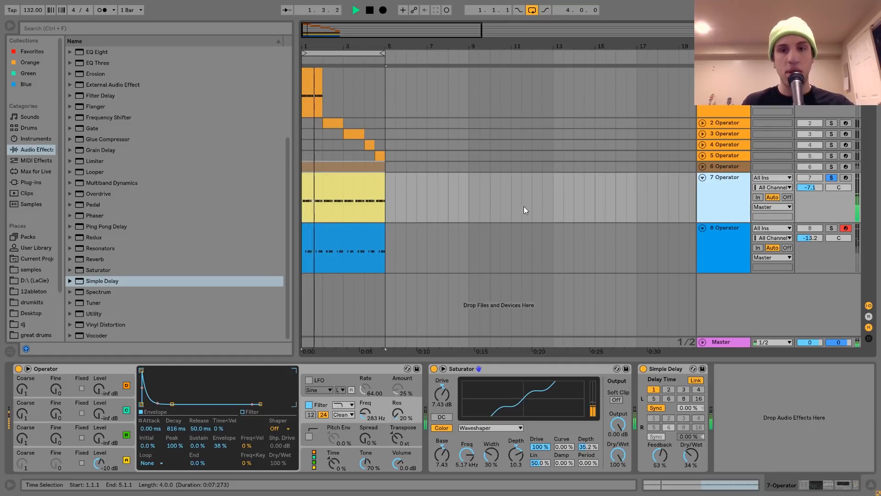
{"action": "key", "text": "space"}
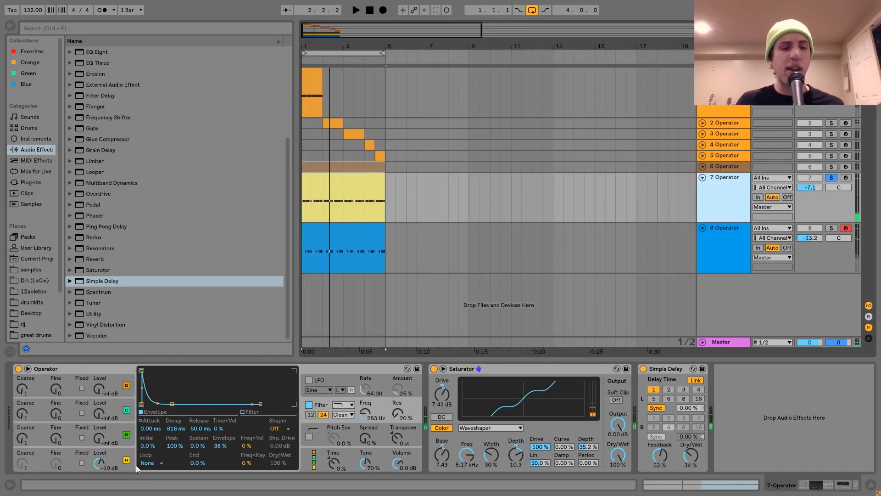
{"action": "left_click", "coordinate": [119, 450]}
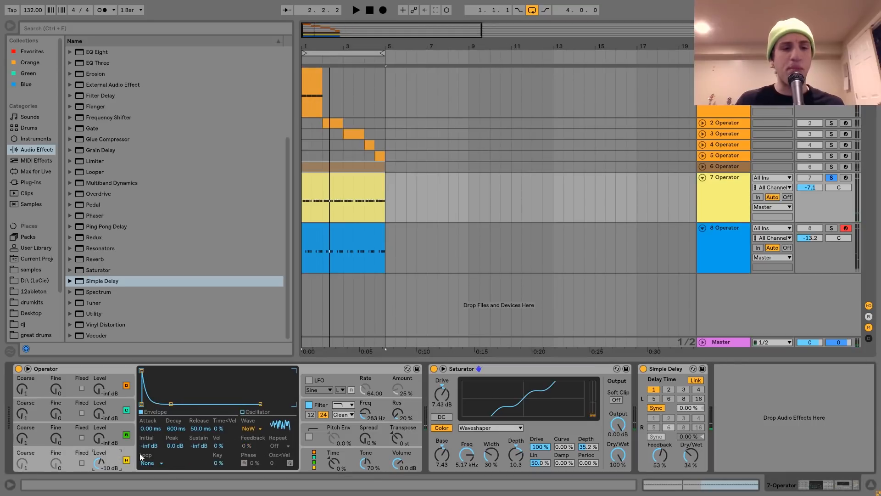
{"action": "left_click", "coordinate": [335, 414]}
{"action": "left_click", "coordinate": [321, 402]}
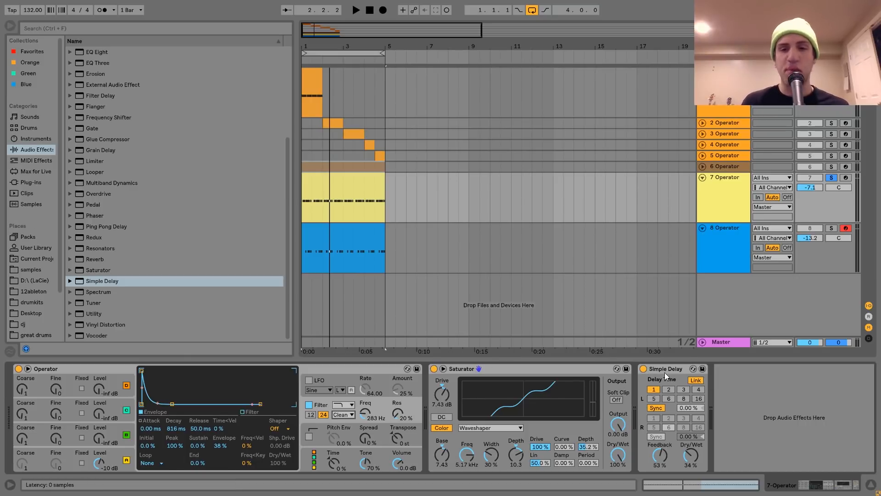
{"action": "key", "text": "space"}
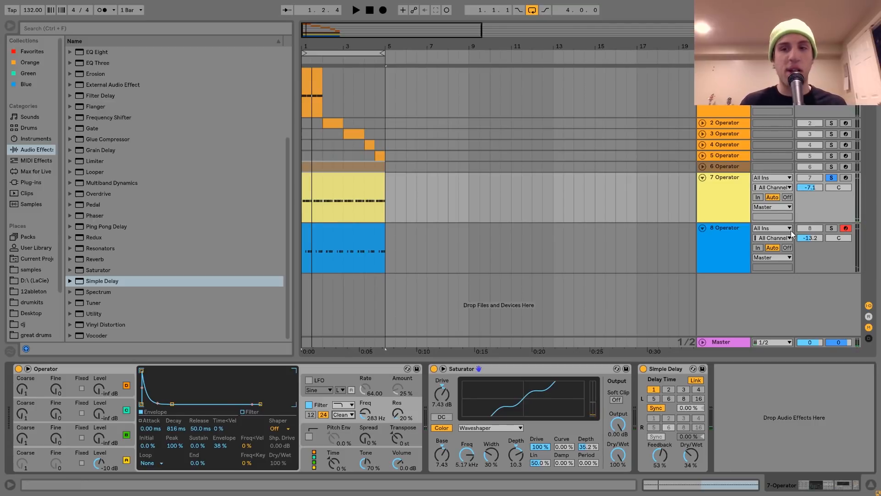
Step: Solo the eighth Operator track and review each of its Operator oscillators and the filter envelope
{"action": "left_click", "coordinate": [832, 228]}
{"action": "left_click", "coordinate": [737, 234]}
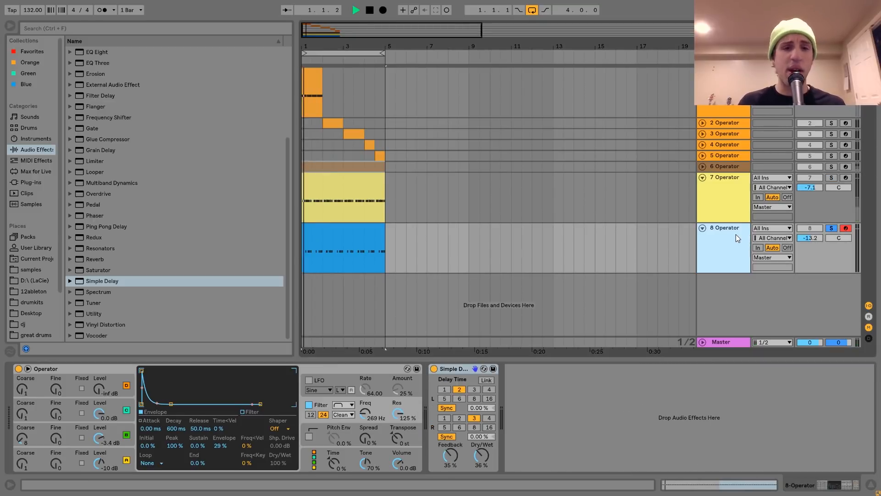
{"action": "left_click", "coordinate": [343, 266]}
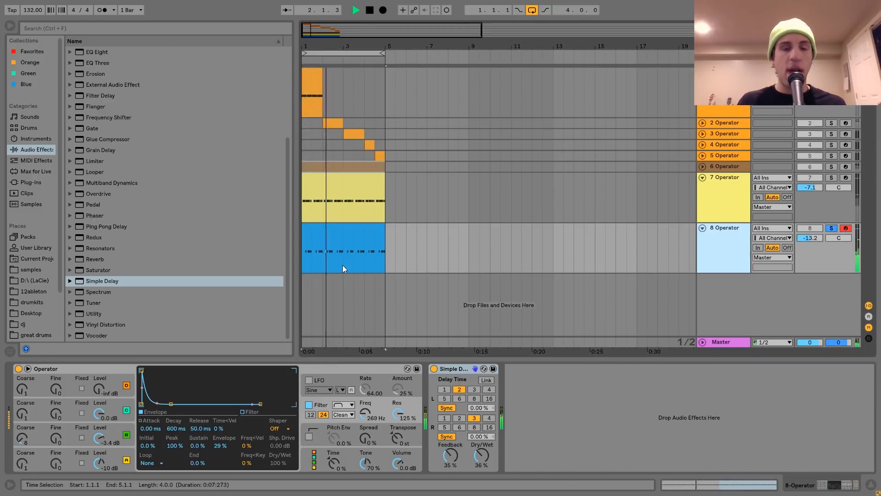
{"action": "left_click", "coordinate": [128, 457]}
{"action": "left_click", "coordinate": [117, 431]}
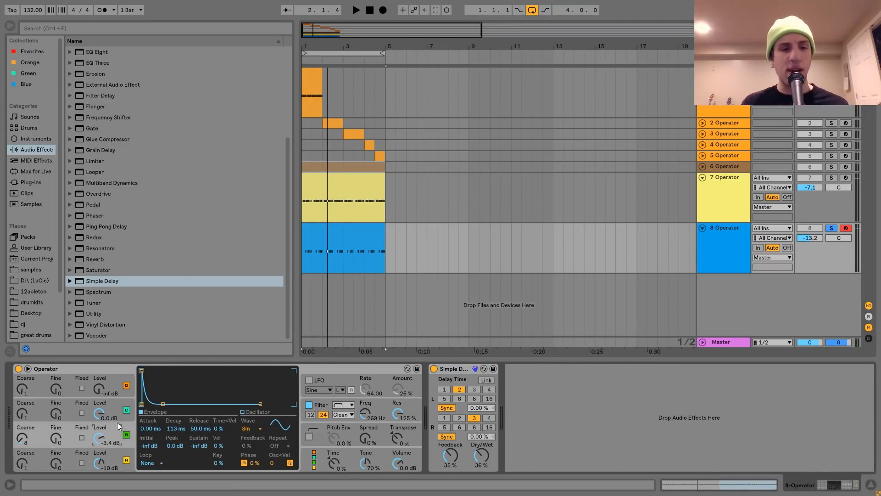
{"action": "left_click", "coordinate": [117, 418]}
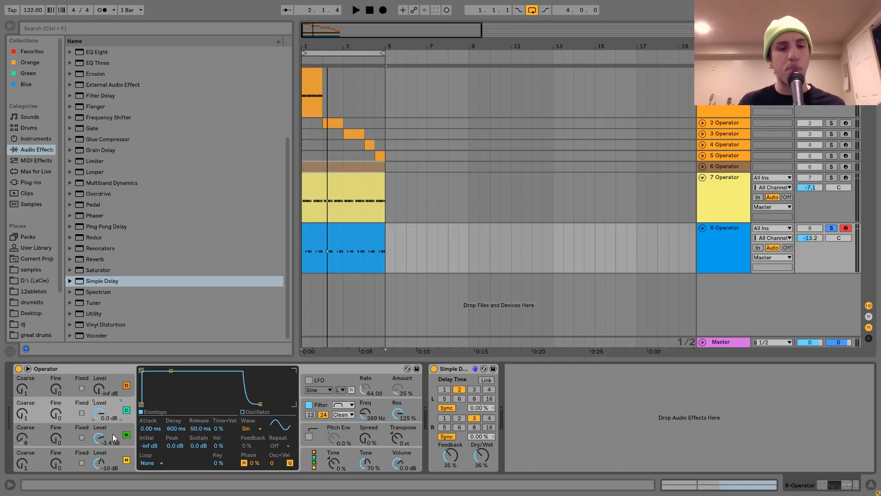
{"action": "left_click", "coordinate": [117, 428]}
{"action": "left_click", "coordinate": [318, 409]}
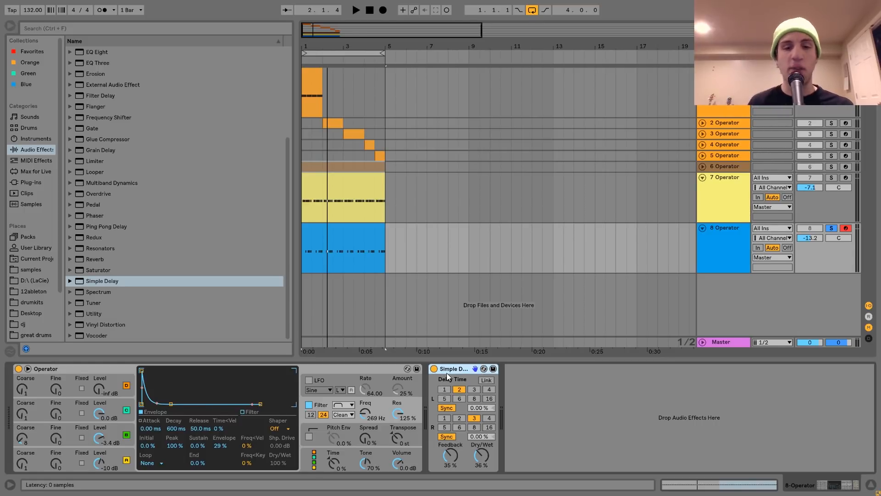
Step: Unsolo the eighth track and reselect it in the track list
{"action": "left_click", "coordinate": [831, 228]}
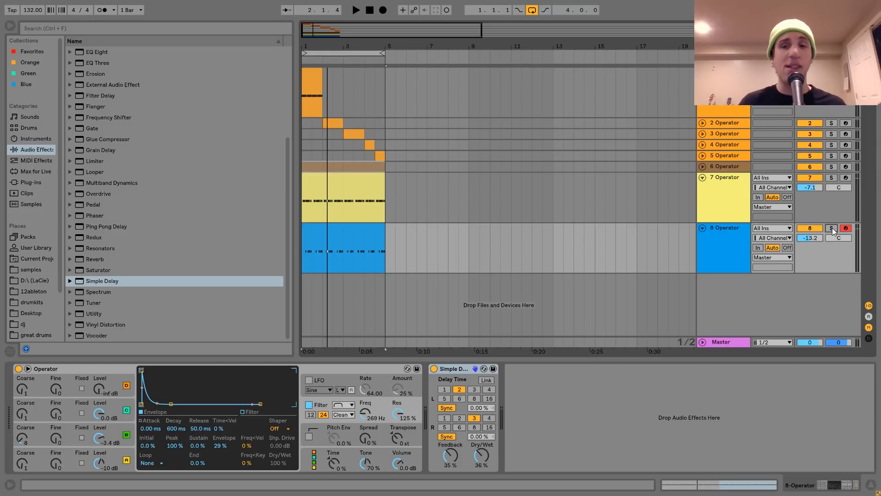
{"action": "left_click", "coordinate": [737, 203]}
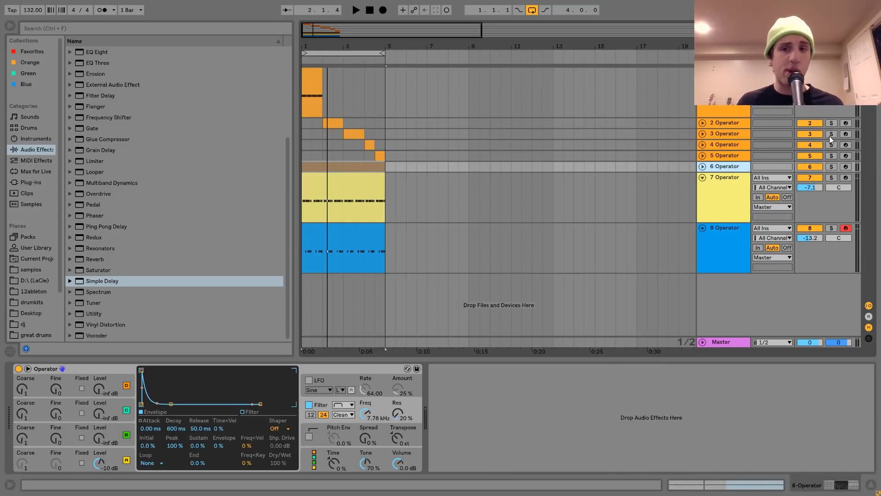
{"action": "key", "text": "Down"}
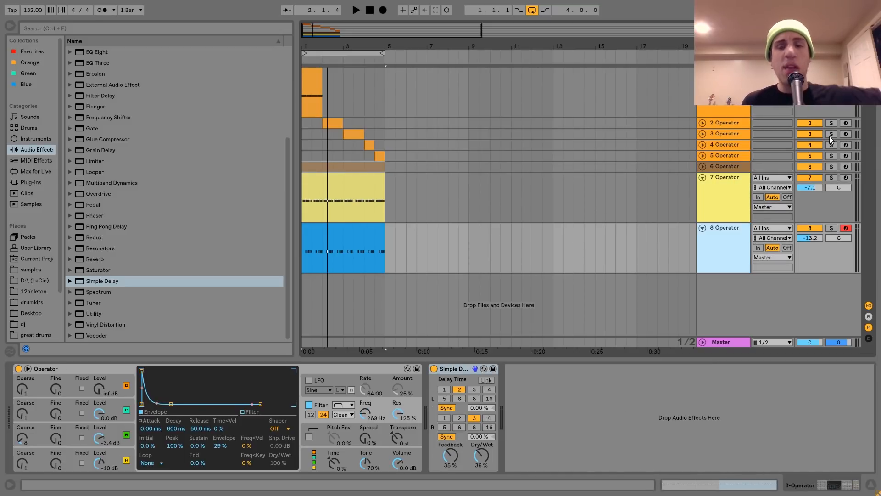